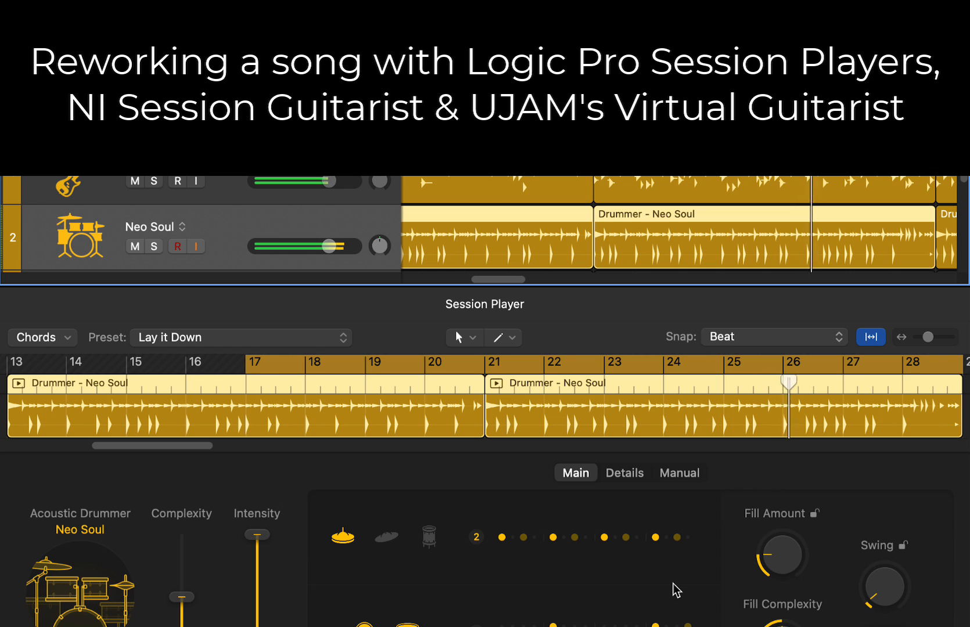
Look through the latest uploads on the YouTube channel's Videos page
{"action": "left_click", "coordinate": [543, 169]}
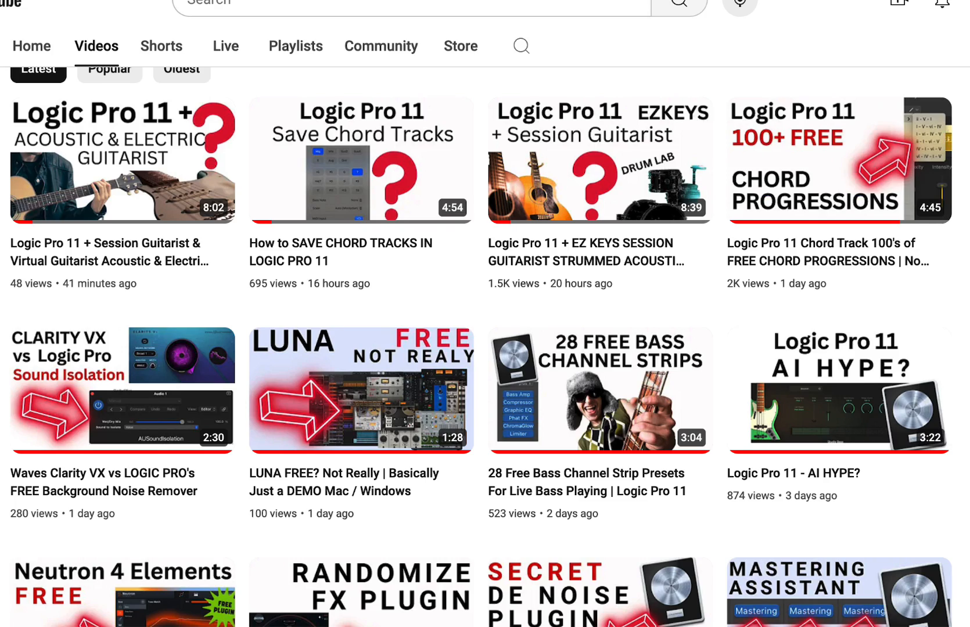
{"action": "scroll", "coordinate": [481, 346], "scroll_direction": "down", "scroll_amount": 10}
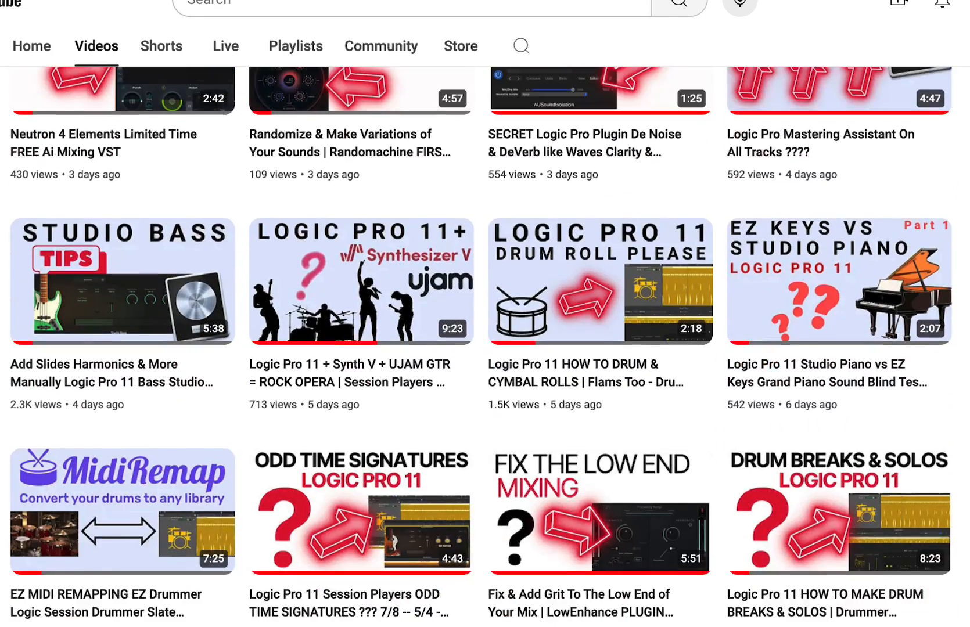
{"action": "scroll", "coordinate": [481, 346], "scroll_direction": "down", "scroll_amount": 8}
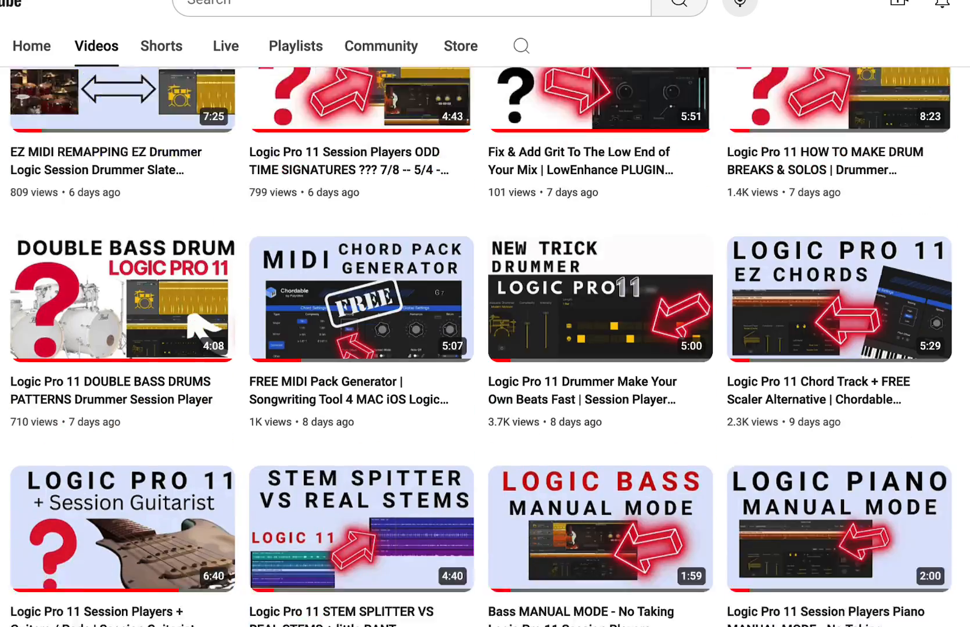
{"action": "scroll", "coordinate": [481, 347], "scroll_direction": "up", "scroll_amount": 19}
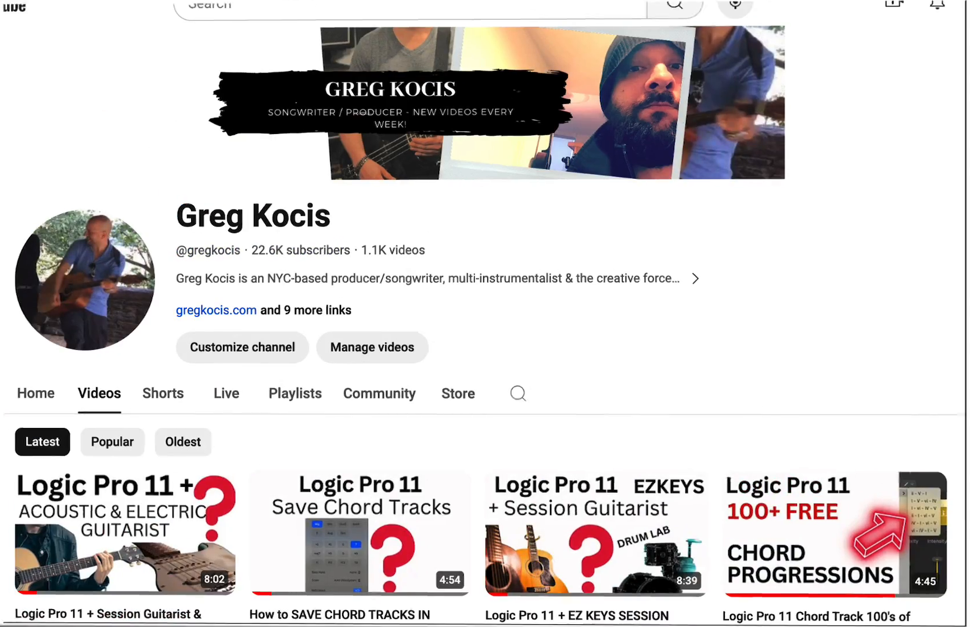
Switch to Logic Pro and listen to the full TRipping arrangement within the cycle range
{"action": "key", "text": "super+Tab"}
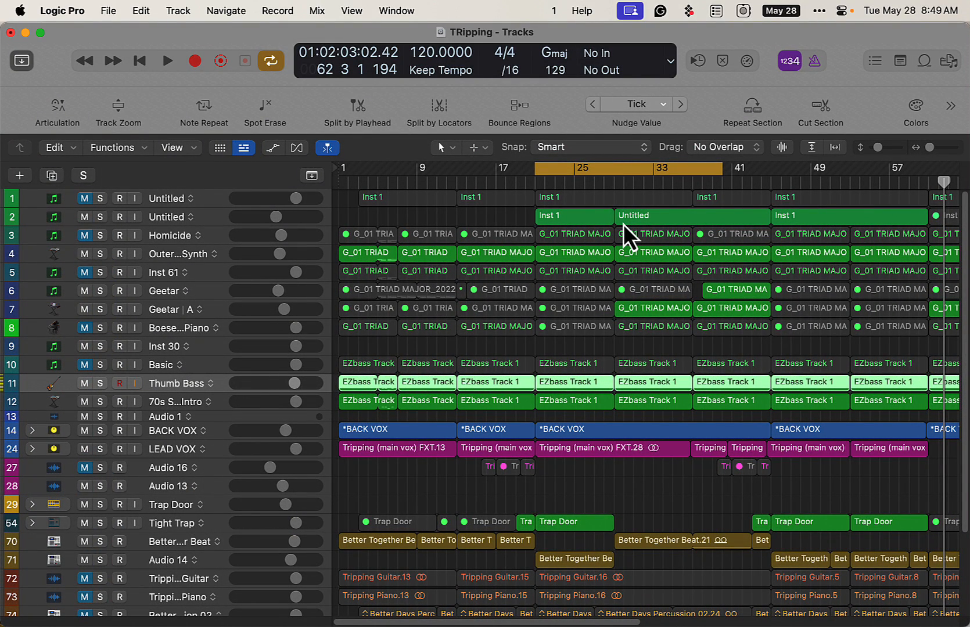
{"action": "key", "text": "space"}
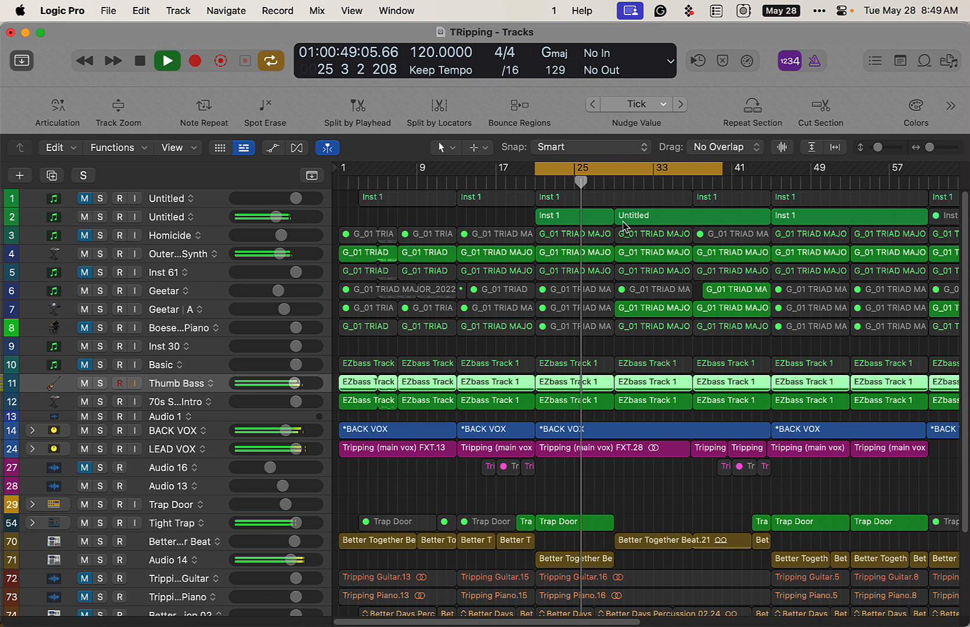
{"action": "key", "text": "space"}
Audition the Tripping Guitar, Tripping Piano, BACK VOX and LEAD VOX tracks in solo, and clear their solos
{"action": "scroll", "coordinate": [595, 375], "scroll_direction": "down", "scroll_amount": 5}
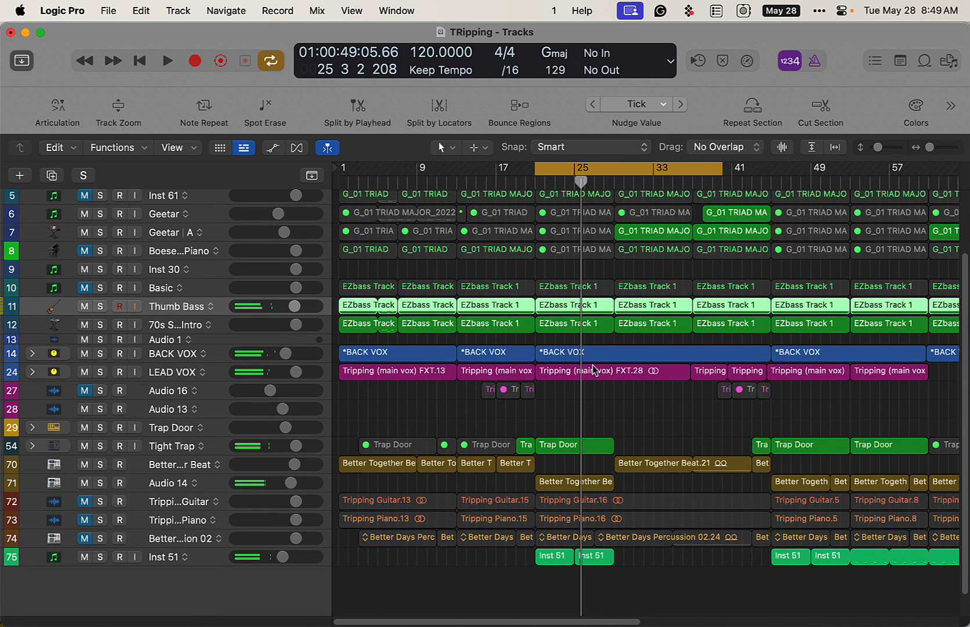
{"action": "left_click", "coordinate": [100, 502]}
{"action": "left_click", "coordinate": [101, 520]}
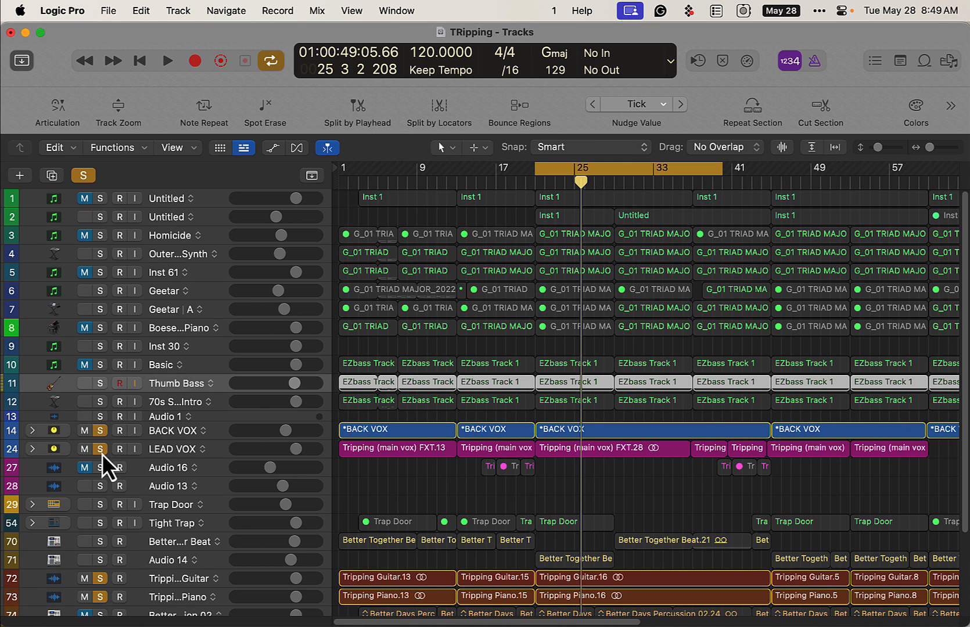
{"action": "key", "text": "space"}
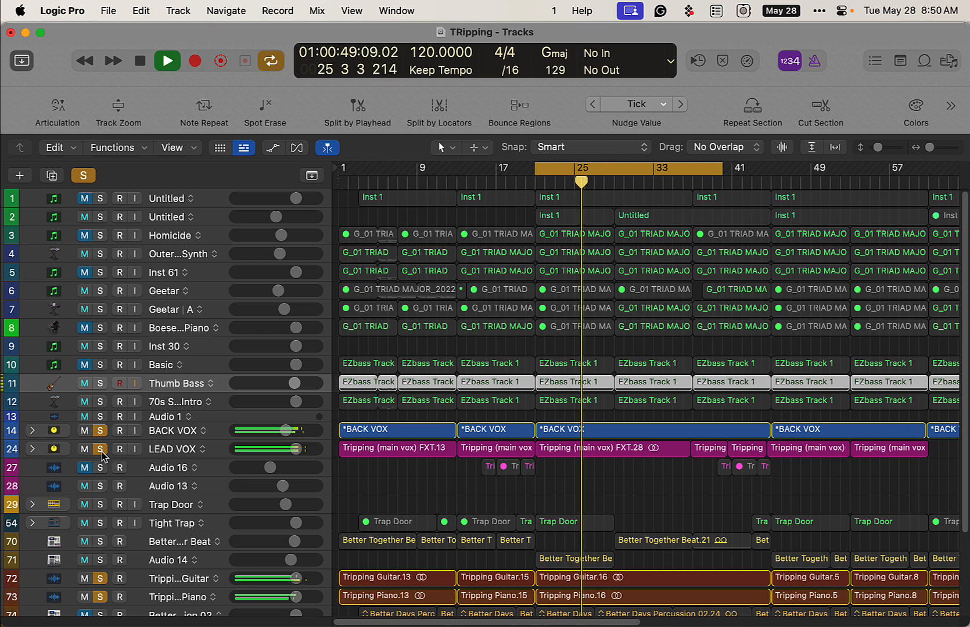
{"action": "key", "text": "space"}
{"action": "left_click", "coordinate": [99, 430]}
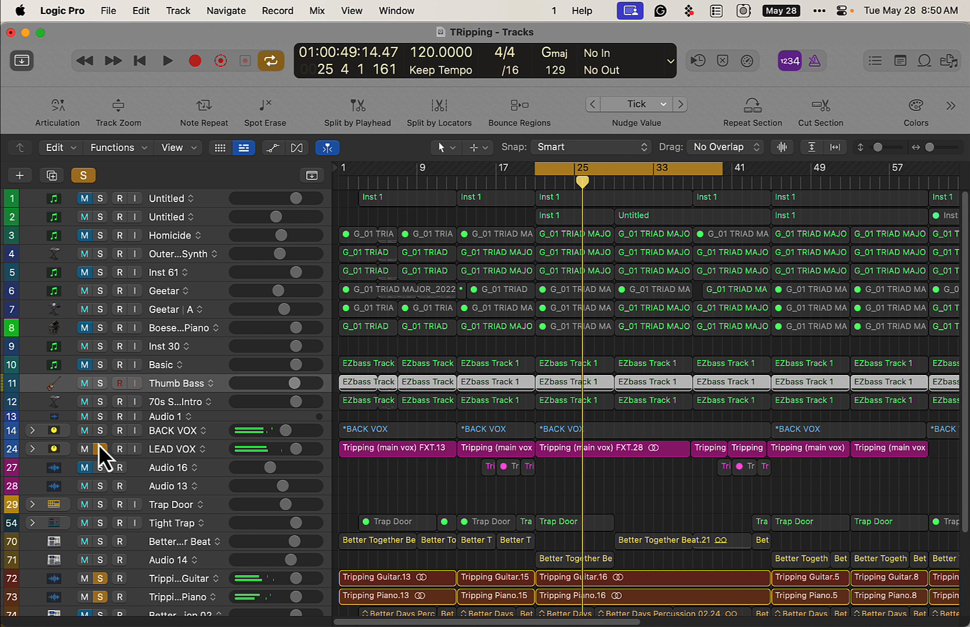
{"action": "left_click", "coordinate": [100, 449]}
{"action": "left_click", "coordinate": [100, 579]}
{"action": "left_click", "coordinate": [100, 597]}
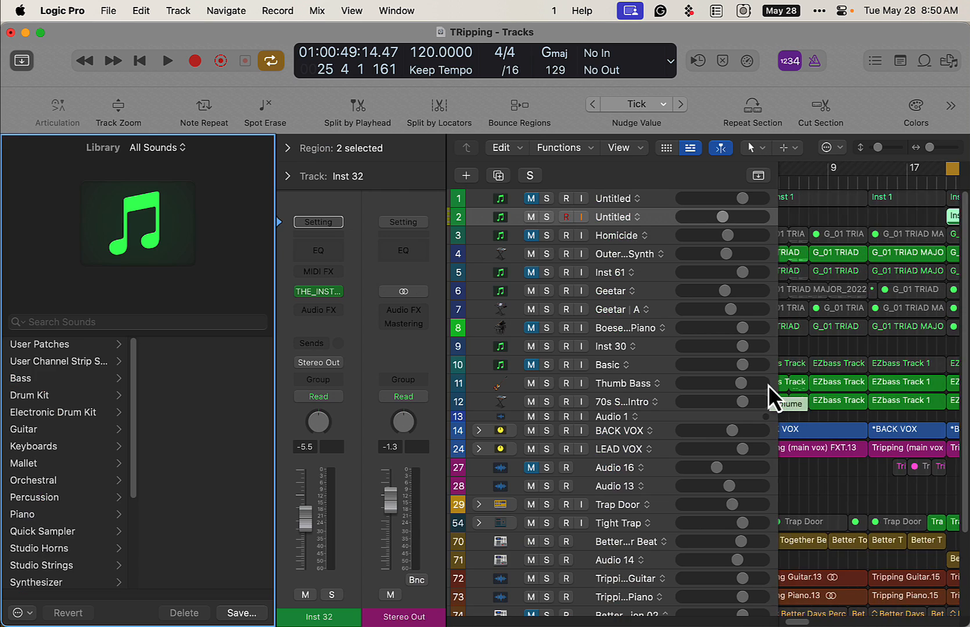
Check the project alternatives of the TRipping project
{"action": "scroll", "coordinate": [768, 385], "scroll_direction": "left", "scroll_amount": 1}
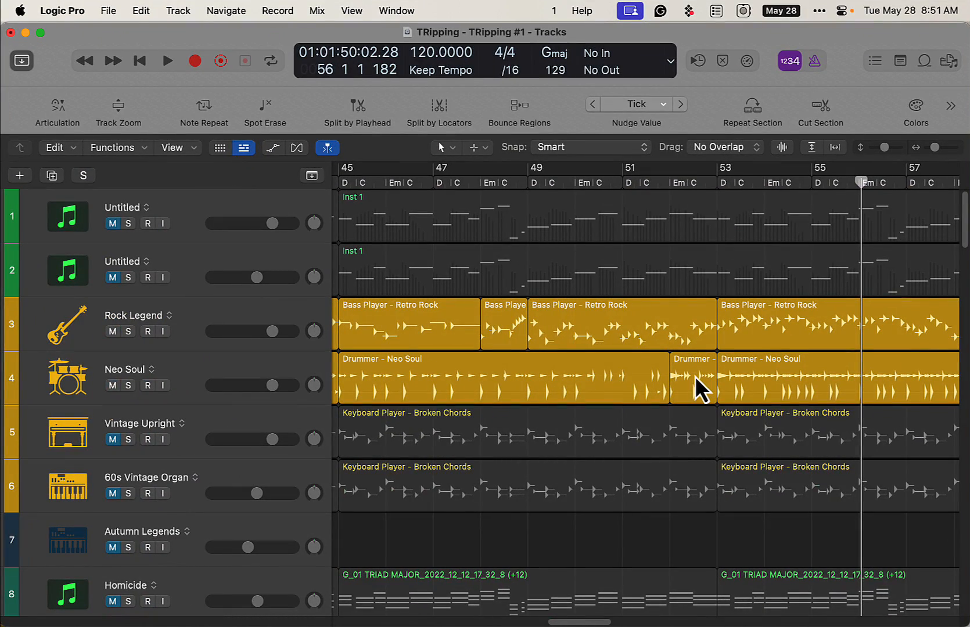
{"action": "left_click", "coordinate": [109, 10]}
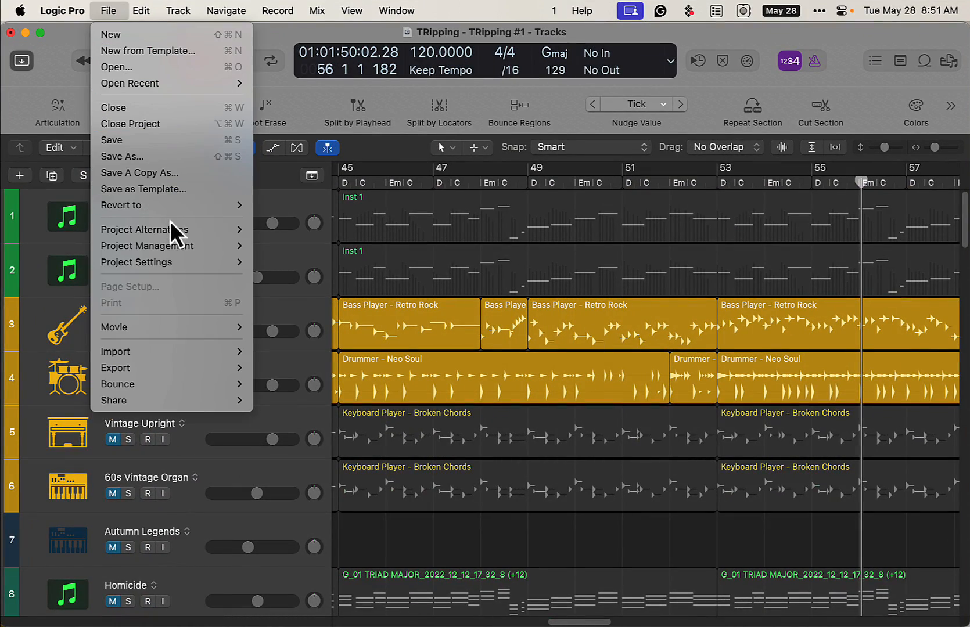
{"action": "mouse_move", "coordinate": [172, 229]}
{"action": "left_click", "coordinate": [318, 303]}
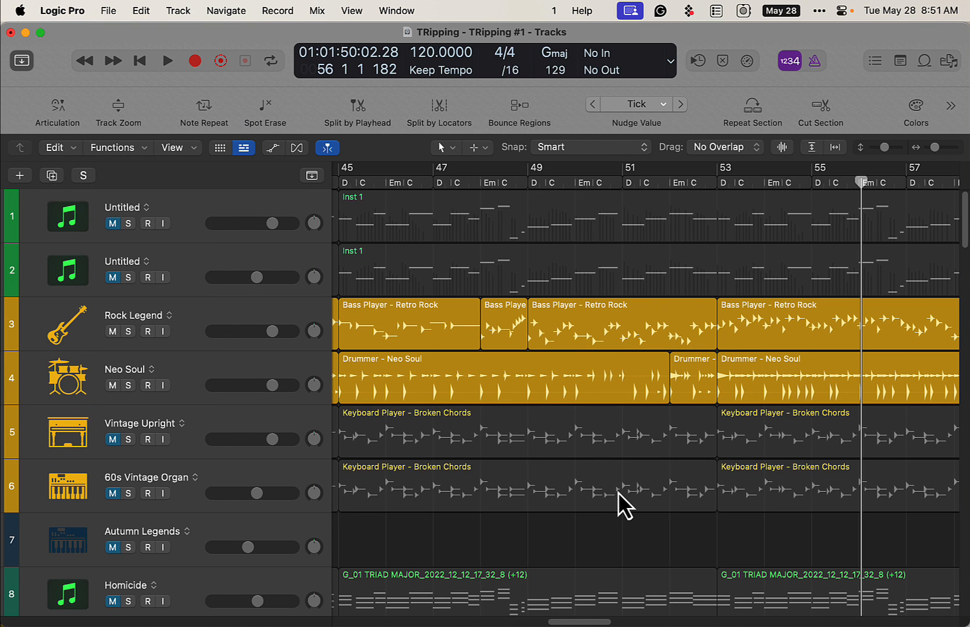
Collapse the BACK VOX and Tight Trap track stacks
{"action": "scroll", "coordinate": [617, 495], "scroll_direction": "down", "scroll_amount": 10}
{"action": "scroll", "coordinate": [617, 495], "scroll_direction": "down", "scroll_amount": 7}
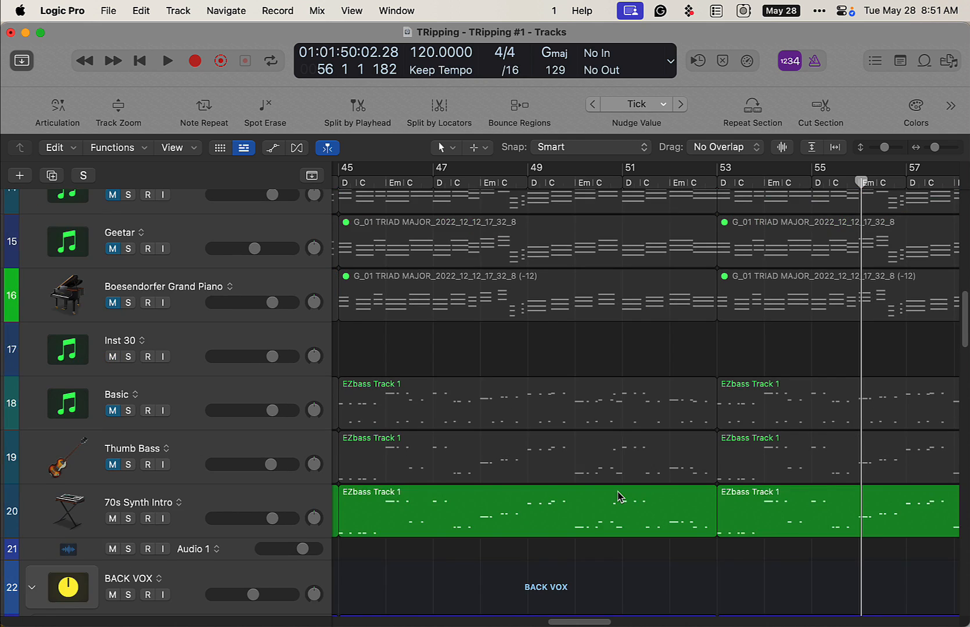
{"action": "scroll", "coordinate": [620, 496], "scroll_direction": "down", "scroll_amount": 2}
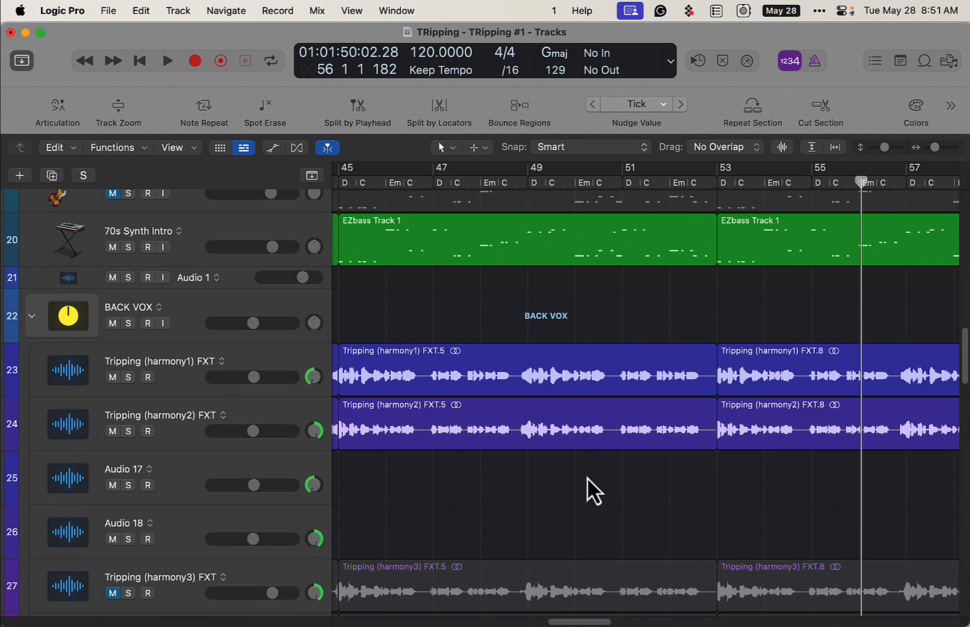
{"action": "left_click", "coordinate": [33, 318]}
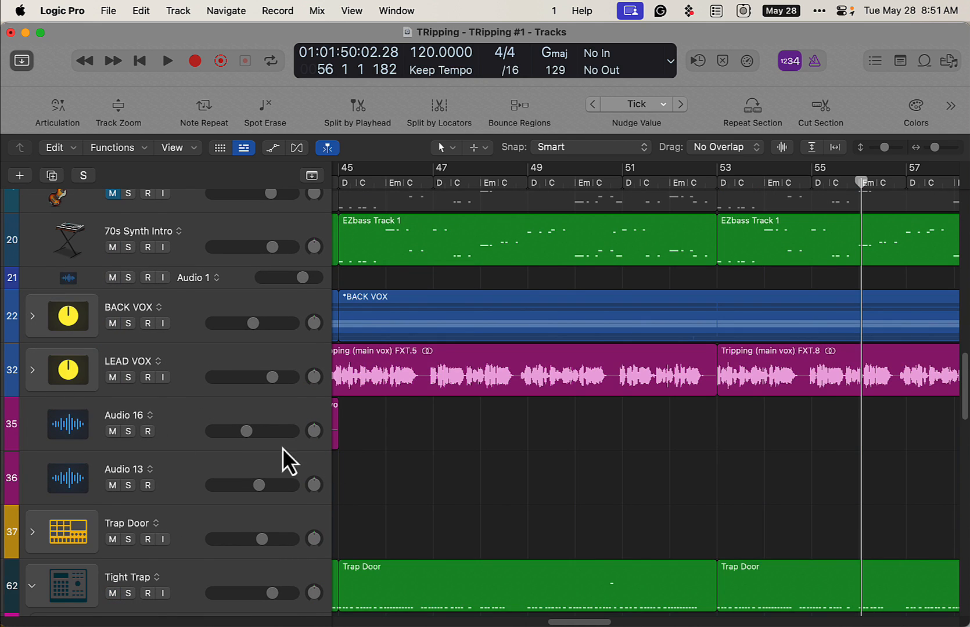
{"action": "scroll", "coordinate": [501, 486], "scroll_direction": "down", "scroll_amount": 3}
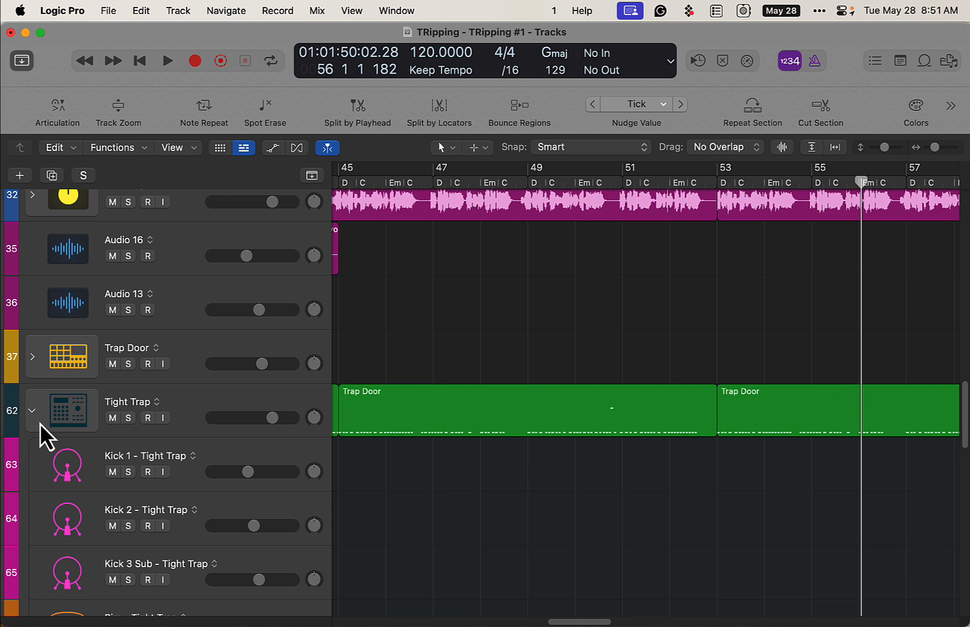
{"action": "left_click", "coordinate": [33, 411]}
{"action": "scroll", "coordinate": [609, 399], "scroll_direction": "up", "scroll_amount": 15}
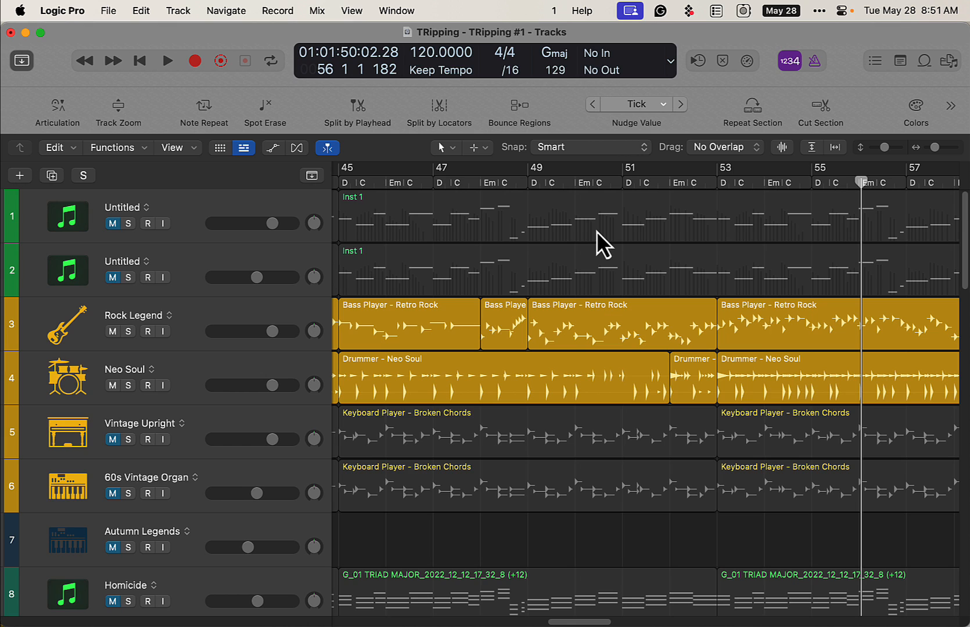
Show the global tracks at the start of the song and select all regions in the Chord track
{"action": "key", "text": "g"}
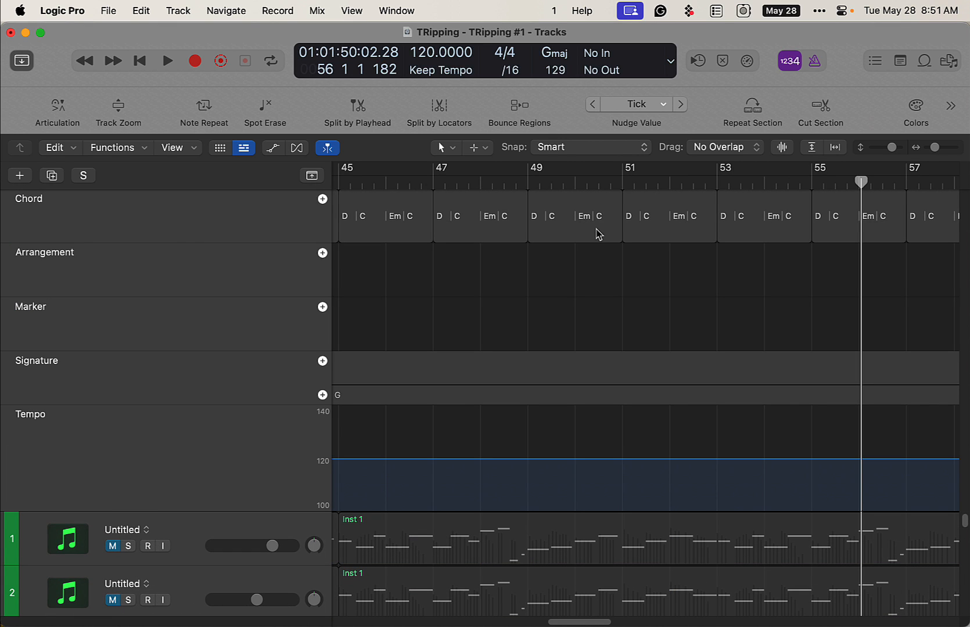
{"action": "key", "text": "Return"}
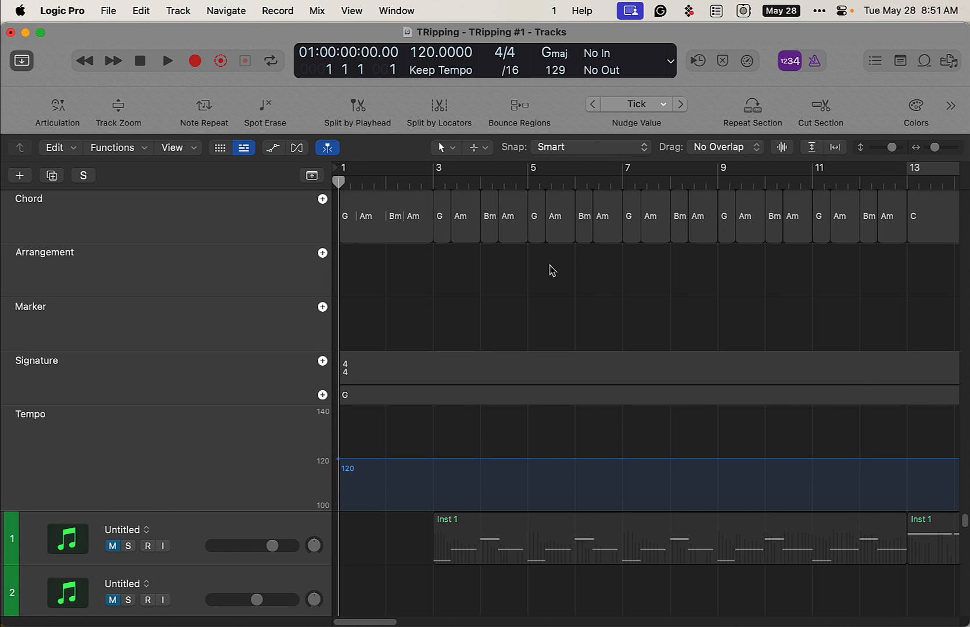
{"action": "left_click", "coordinate": [120, 225]}
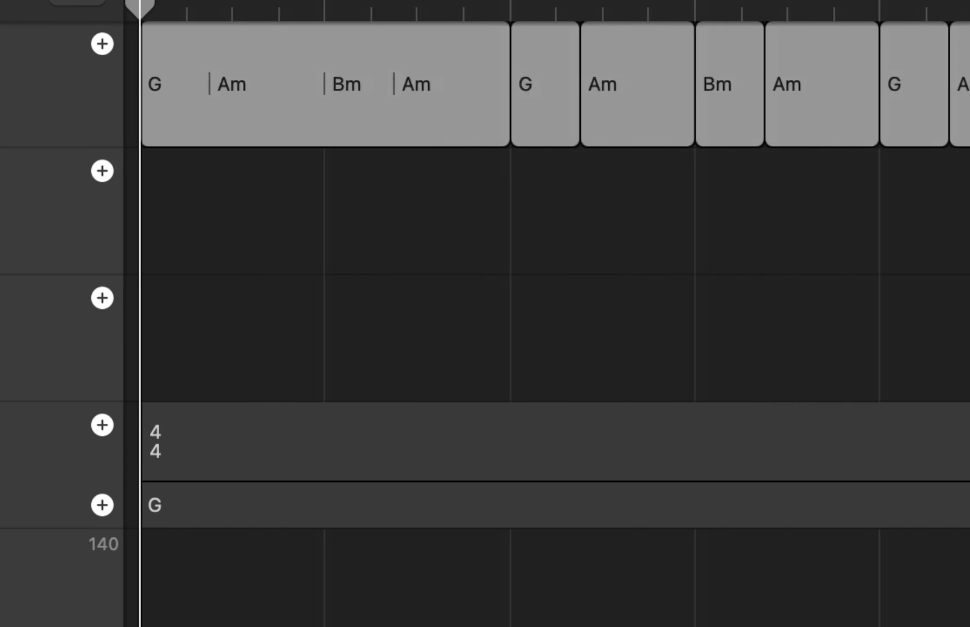
Examine the chord progression along the Chord track from the start of the song, section by section
{"action": "key", "text": "super+Right"}
{"action": "scroll", "coordinate": [801, 185], "scroll_direction": "right", "scroll_amount": 10}
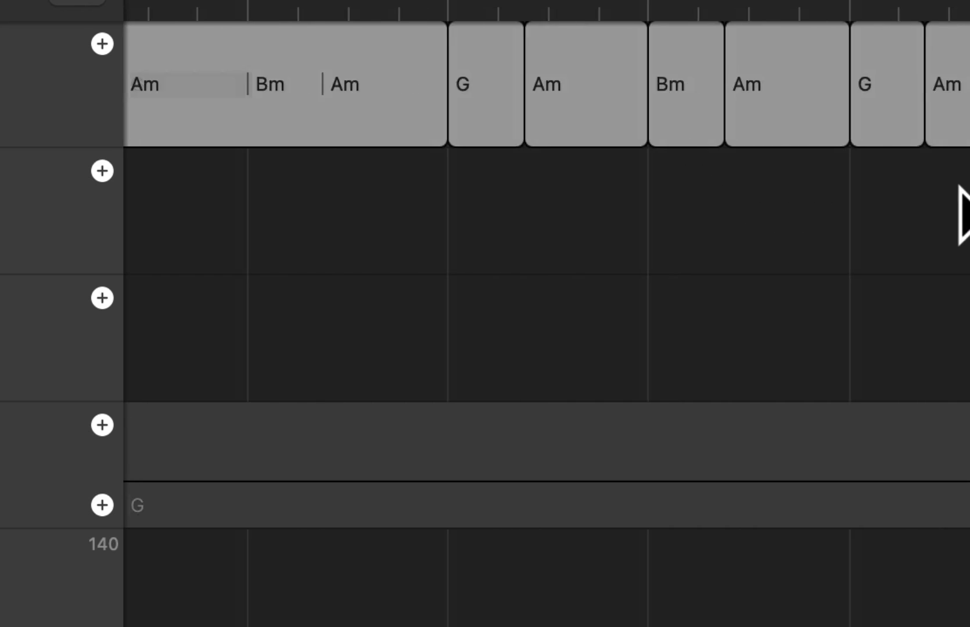
{"action": "scroll", "coordinate": [964, 195], "scroll_direction": "right", "scroll_amount": 15}
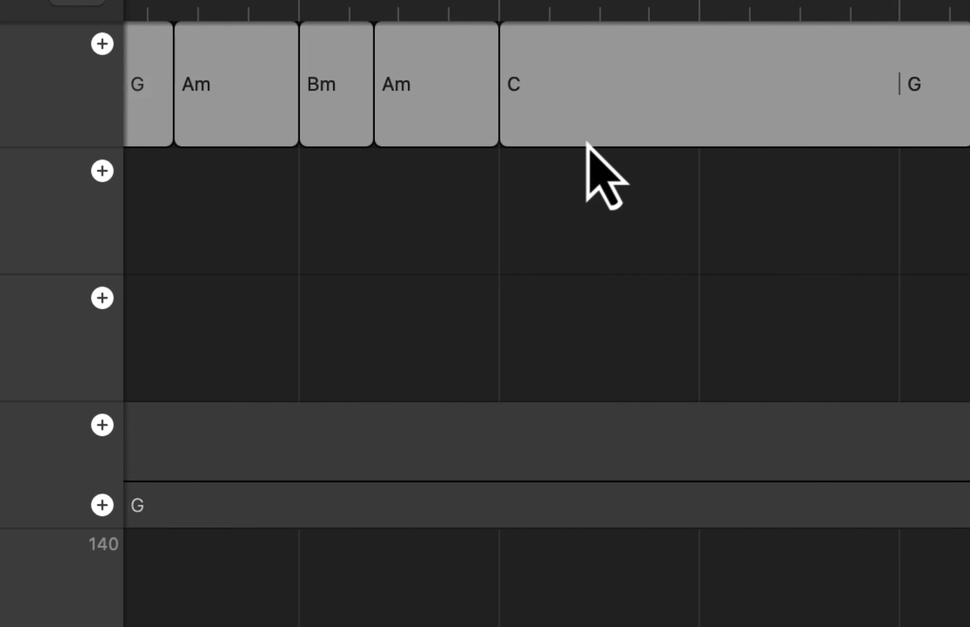
{"action": "scroll", "coordinate": [831, 134], "scroll_direction": "right", "scroll_amount": 20}
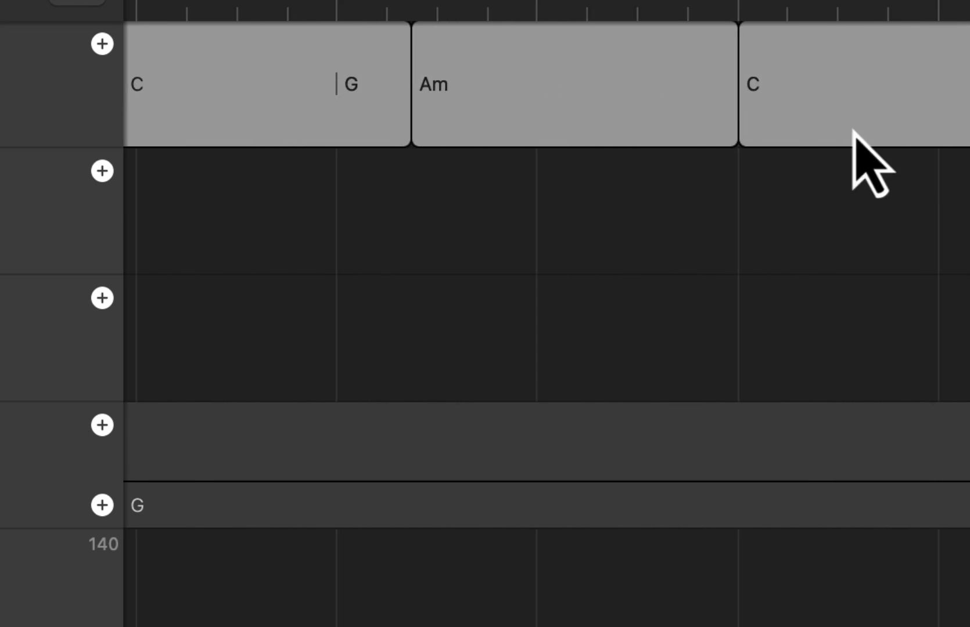
{"action": "scroll", "coordinate": [938, 76], "scroll_direction": "right", "scroll_amount": 20}
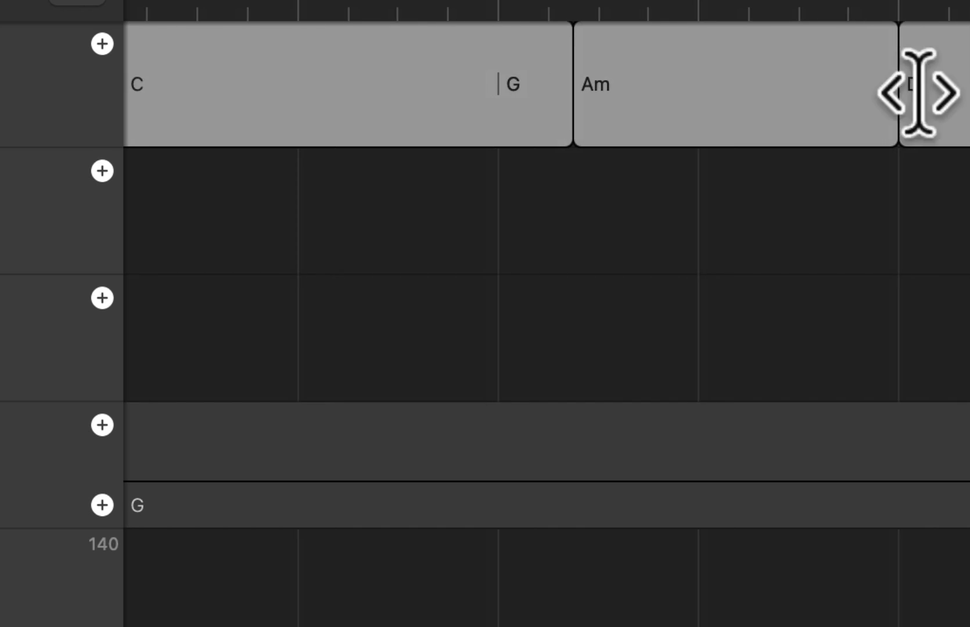
{"action": "scroll", "coordinate": [430, 67], "scroll_direction": "right", "scroll_amount": 10}
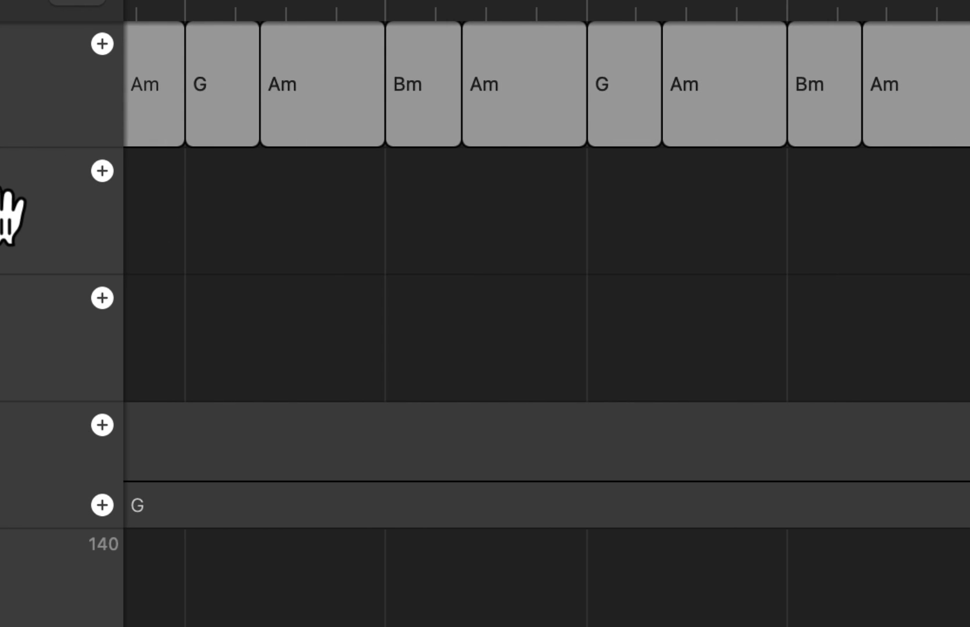
{"action": "key", "text": "super+Left"}
{"action": "key", "text": "super+Left"}
{"action": "key", "text": "super+Left"}
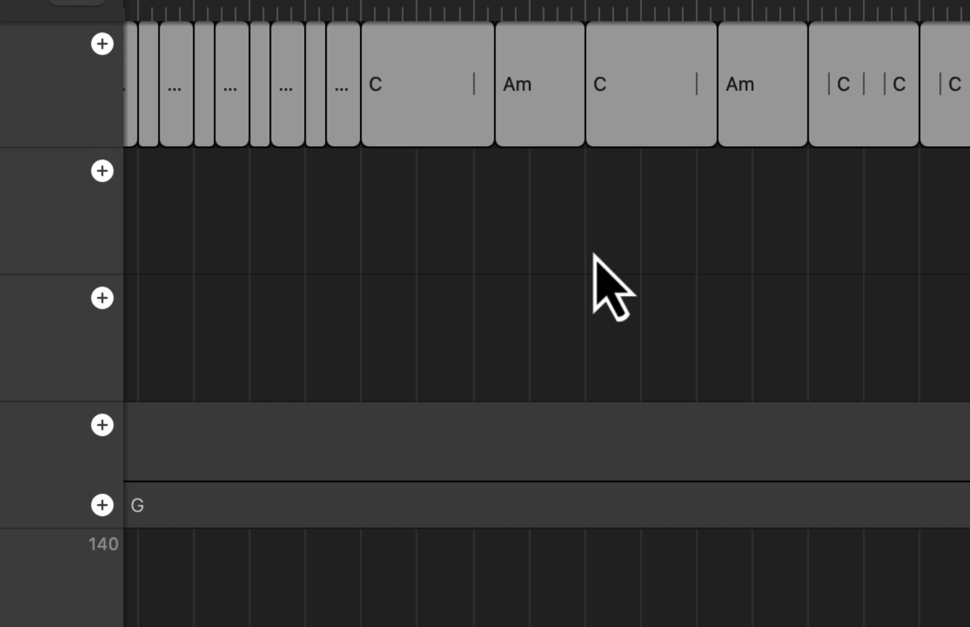
{"action": "key", "text": "super+Right"}
{"action": "key", "text": "super+Right"}
{"action": "key", "text": "super+Right"}
{"action": "key", "text": "super+Right"}
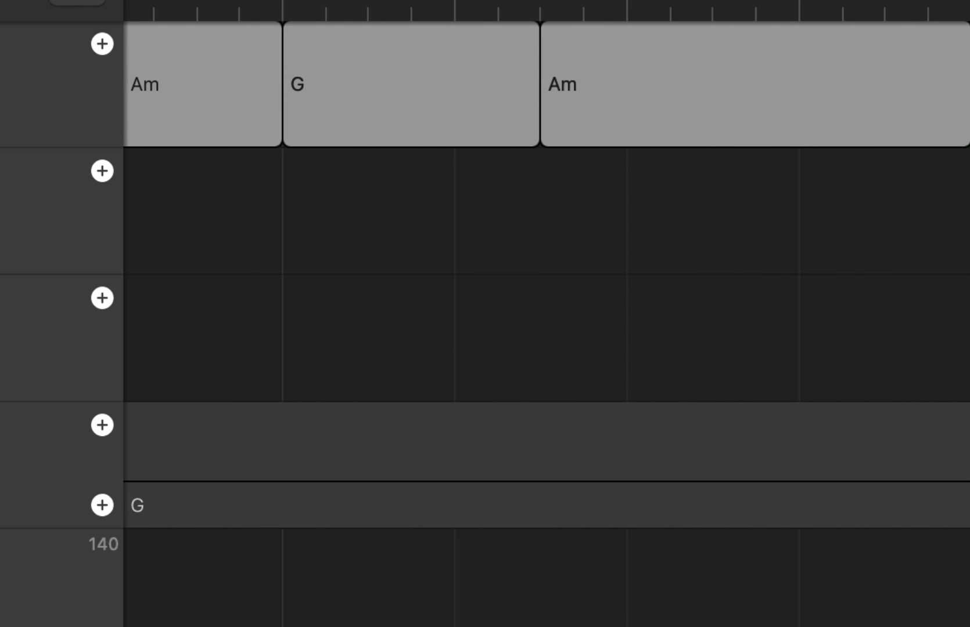
{"action": "key", "text": "super+Left"}
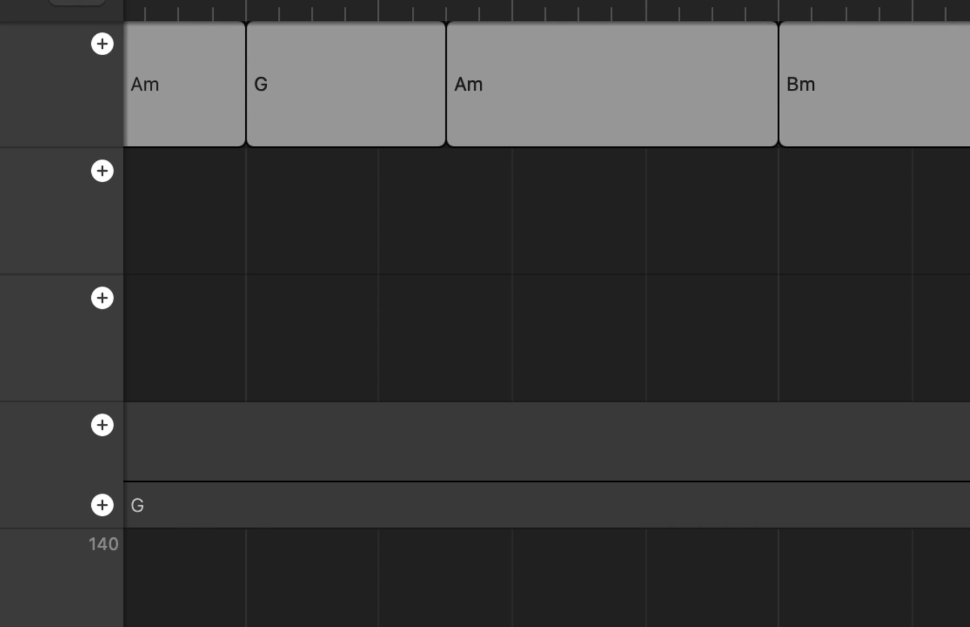
{"action": "key", "text": "super+Left"}
{"action": "key", "text": "super+Left"}
{"action": "key", "text": "super+Left"}
{"action": "key", "text": "super+Left"}
{"action": "key", "text": "super+Left"}
{"action": "key", "text": "super+Left"}
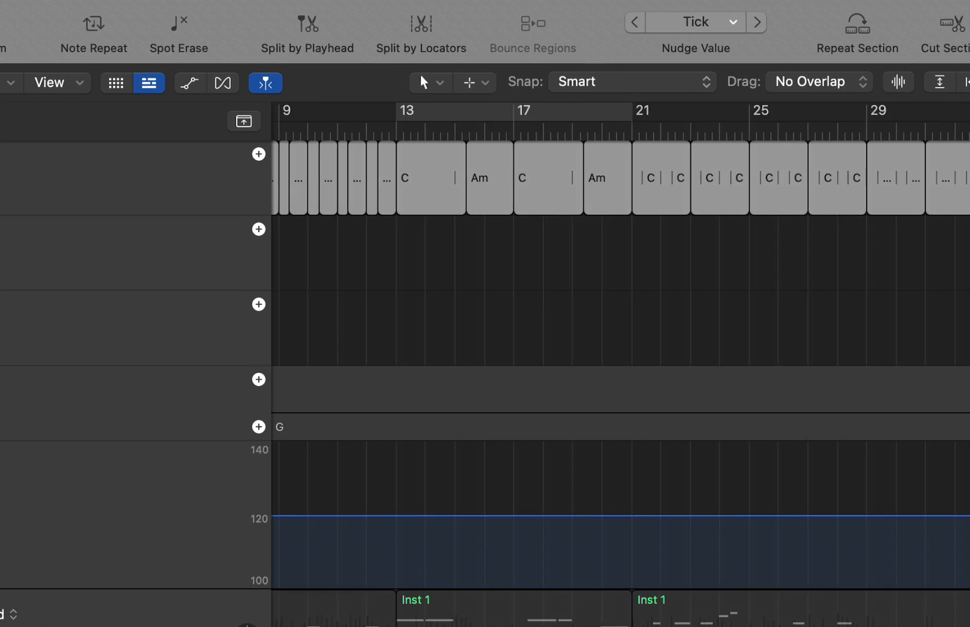
Try extending the Chord track from bar 77 with repeating D, C, Em, C chord groups, and delete the added groups
{"action": "key", "text": "super+Right"}
{"action": "key", "text": "super+Right"}
{"action": "key", "text": "super+Right"}
{"action": "scroll", "coordinate": [931, 253], "scroll_direction": "right", "scroll_amount": 10}
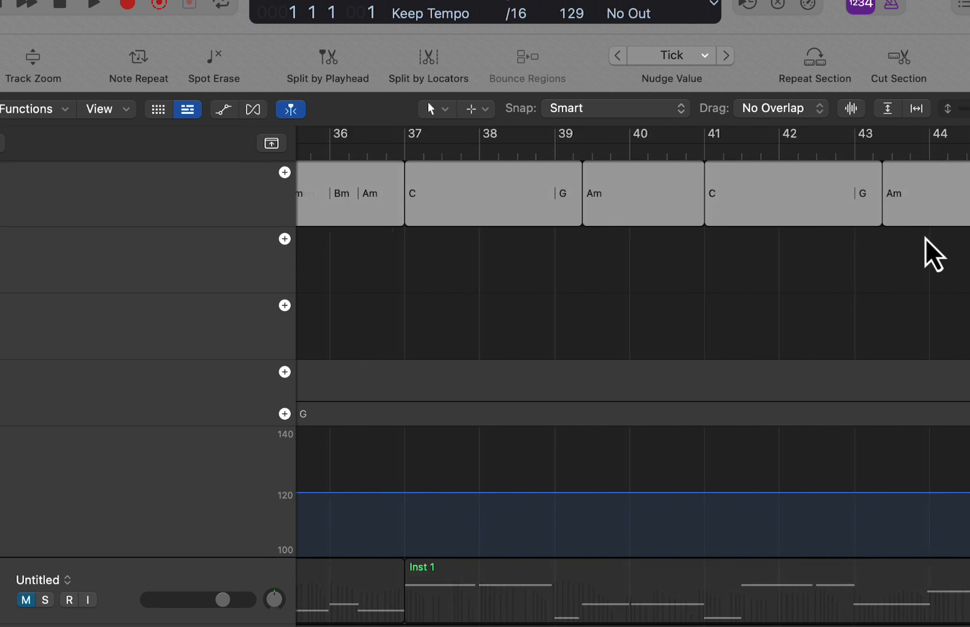
{"action": "scroll", "coordinate": [931, 253], "scroll_direction": "right", "scroll_amount": 20}
{"action": "scroll", "coordinate": [684, 238], "scroll_direction": "left", "scroll_amount": 3}
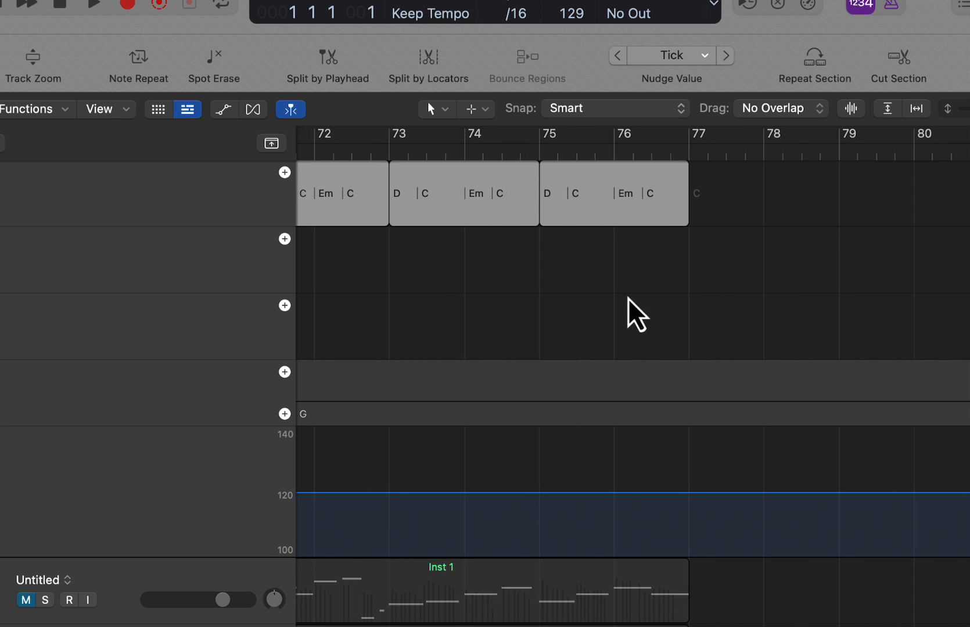
{"action": "left_click_drag", "start_coordinate": [735, 210], "coordinate": [747, 185]}
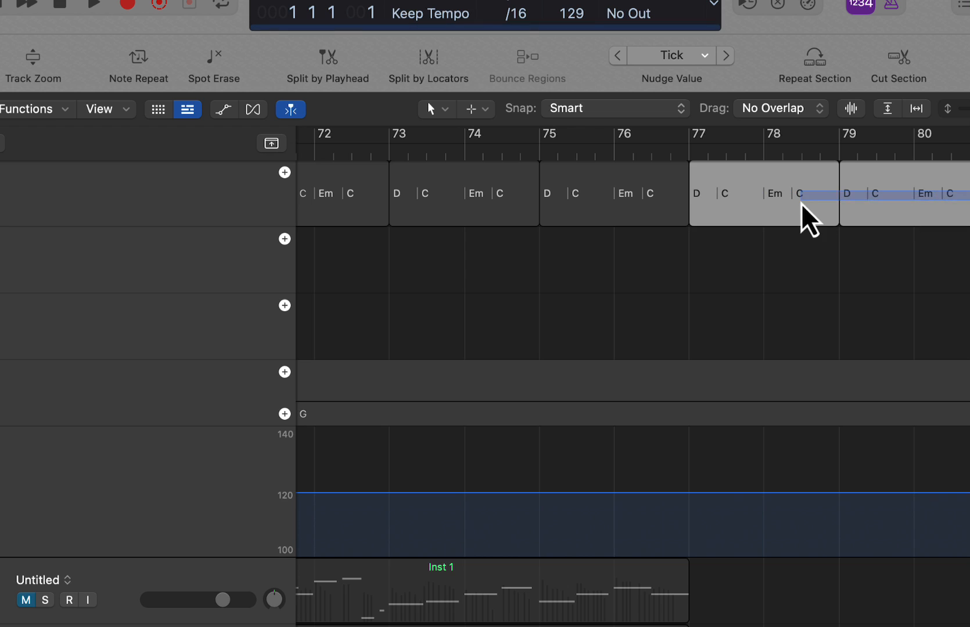
{"action": "key", "text": "Delete"}
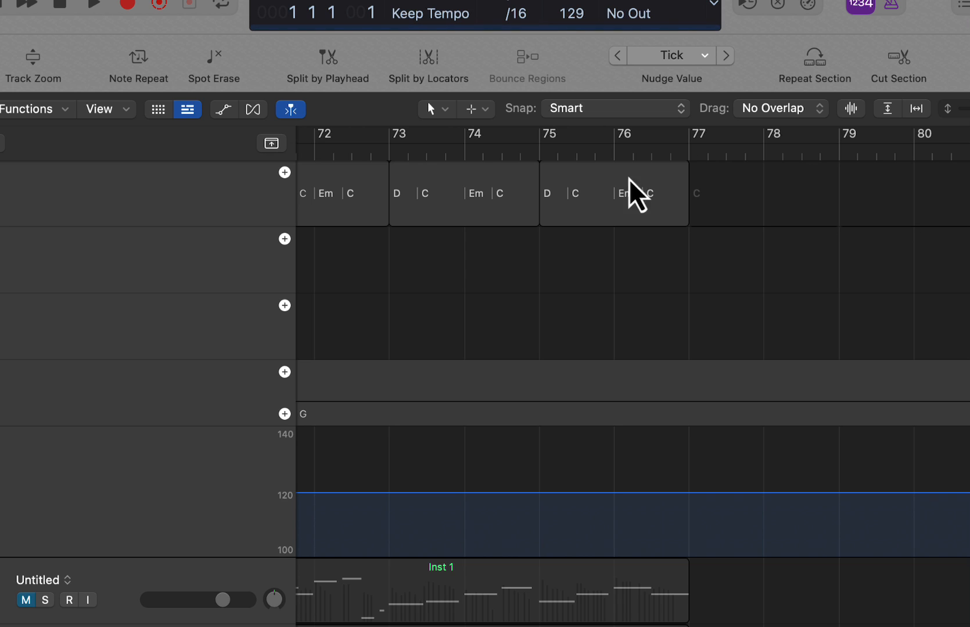
Hide the global tracks and delete the two Untitled tracks above Rock Legend along with their regions
{"action": "key", "text": "g"}
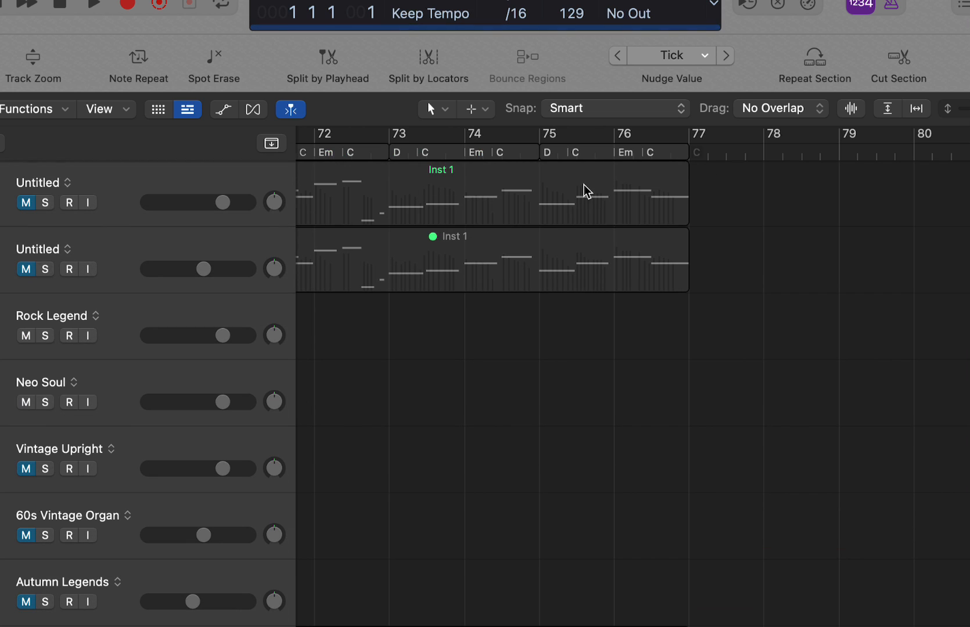
{"action": "scroll", "coordinate": [633, 378], "scroll_direction": "left", "scroll_amount": 20}
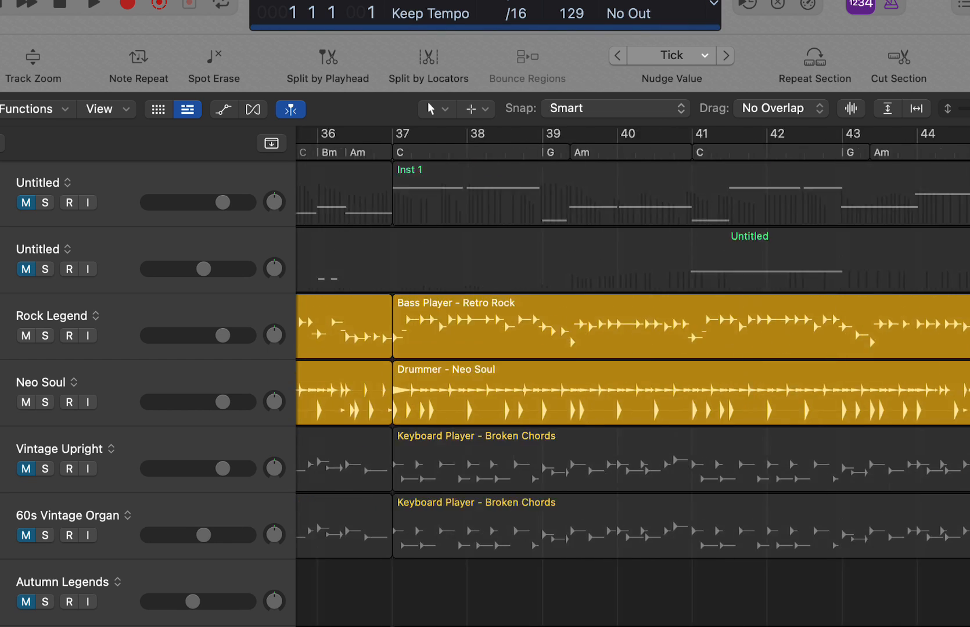
{"action": "scroll", "coordinate": [633, 377], "scroll_direction": "left", "scroll_amount": 20}
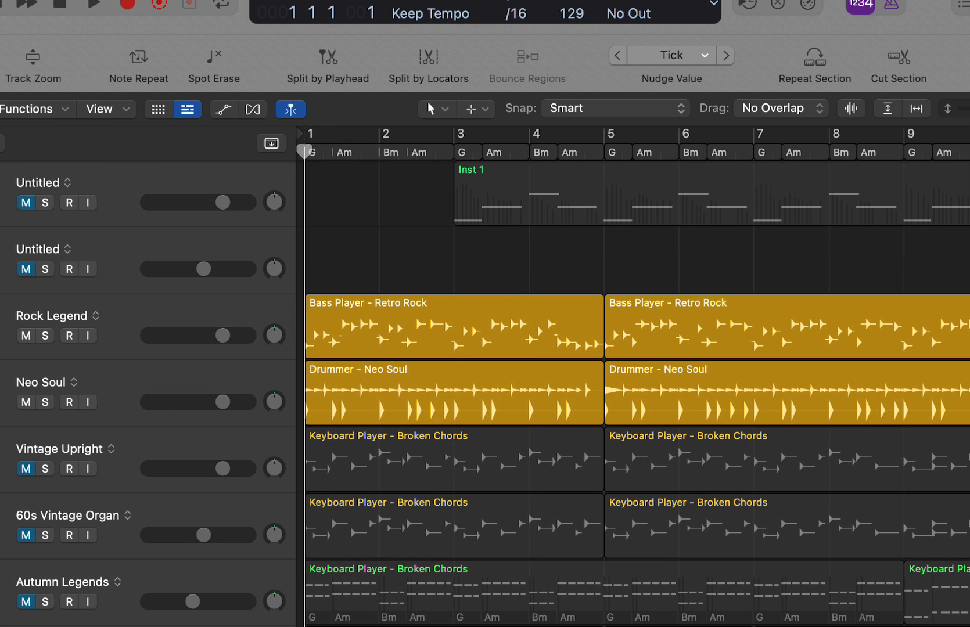
{"action": "left_click", "coordinate": [278, 183]}
{"action": "key", "text": "BackSpace"}
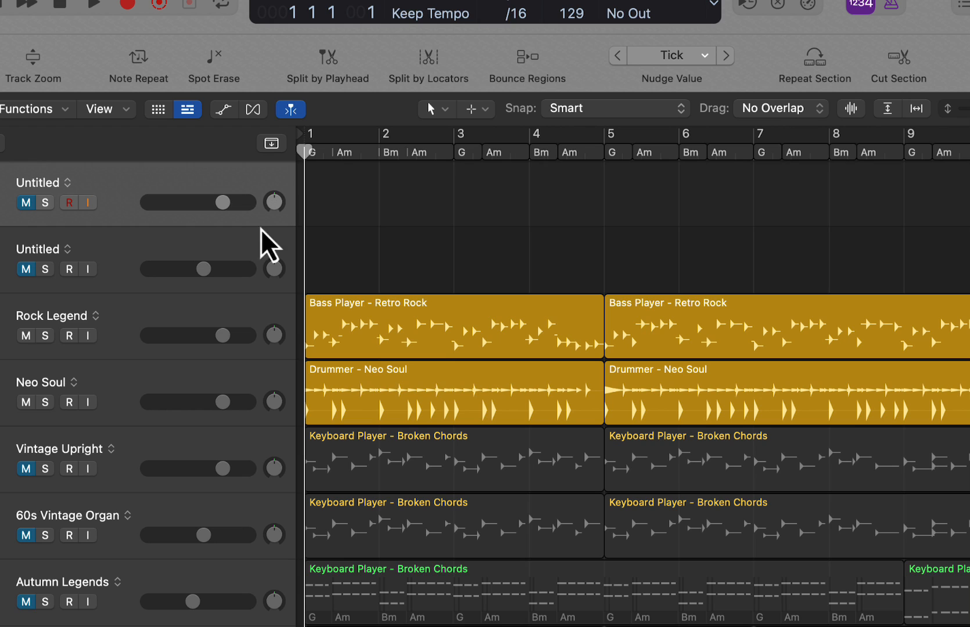
{"action": "key", "text": "BackSpace"}
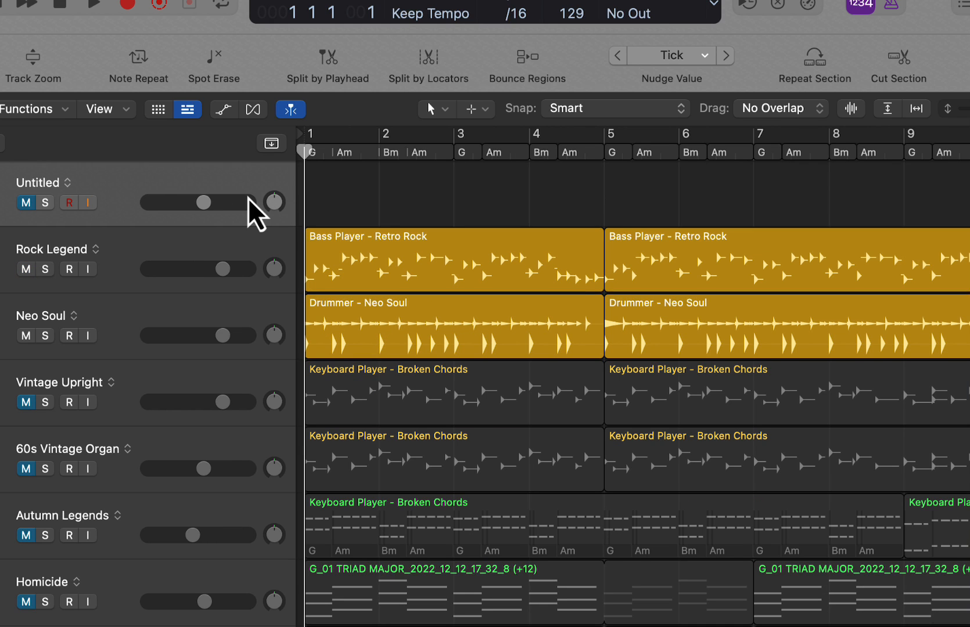
{"action": "key", "text": "BackSpace"}
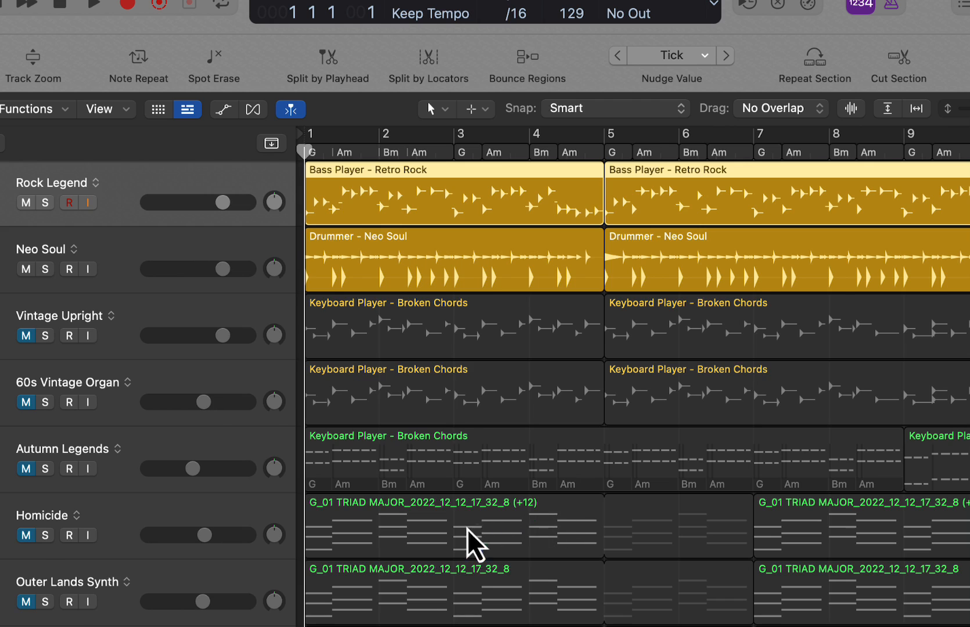
Look over the track list, selecting the Rock Legend bass track and the Neo Soul drummer track with their regions
{"action": "scroll", "coordinate": [468, 544], "scroll_direction": "down", "scroll_amount": 7}
{"action": "scroll", "coordinate": [461, 541], "scroll_direction": "up", "scroll_amount": 7}
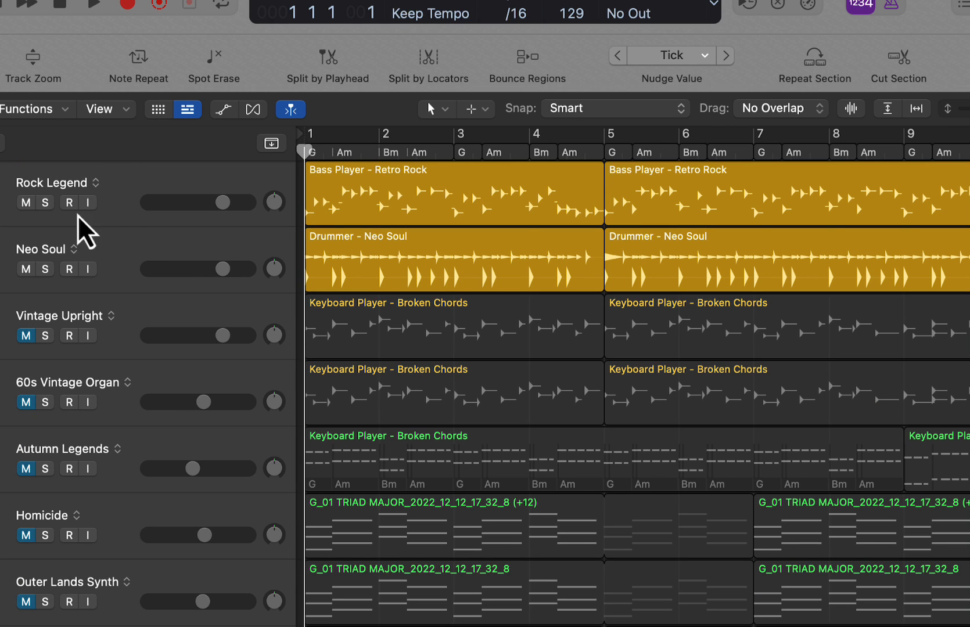
{"action": "left_click", "coordinate": [118, 211]}
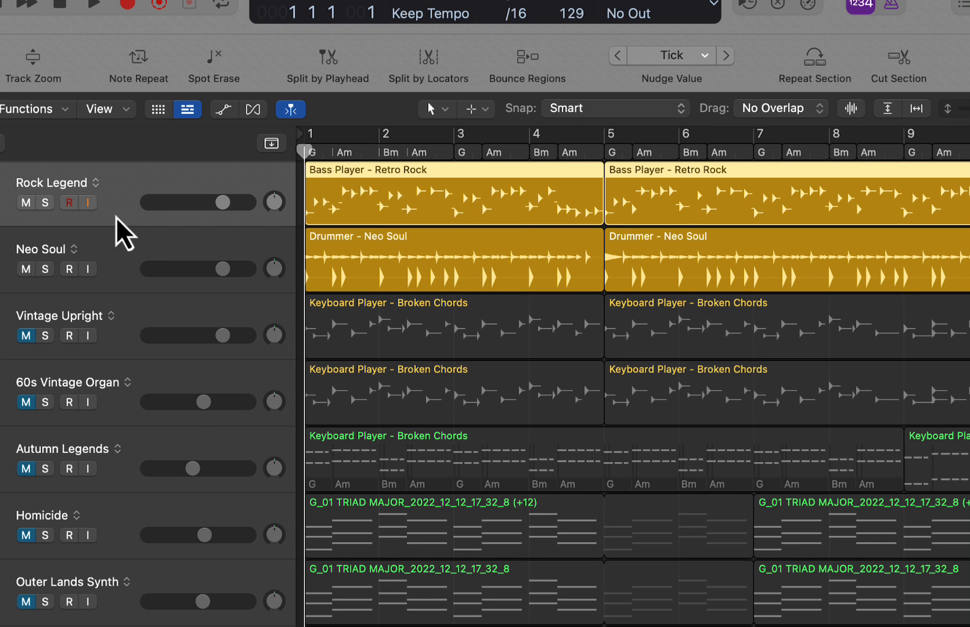
{"action": "scroll", "coordinate": [403, 542], "scroll_direction": "down", "scroll_amount": 1}
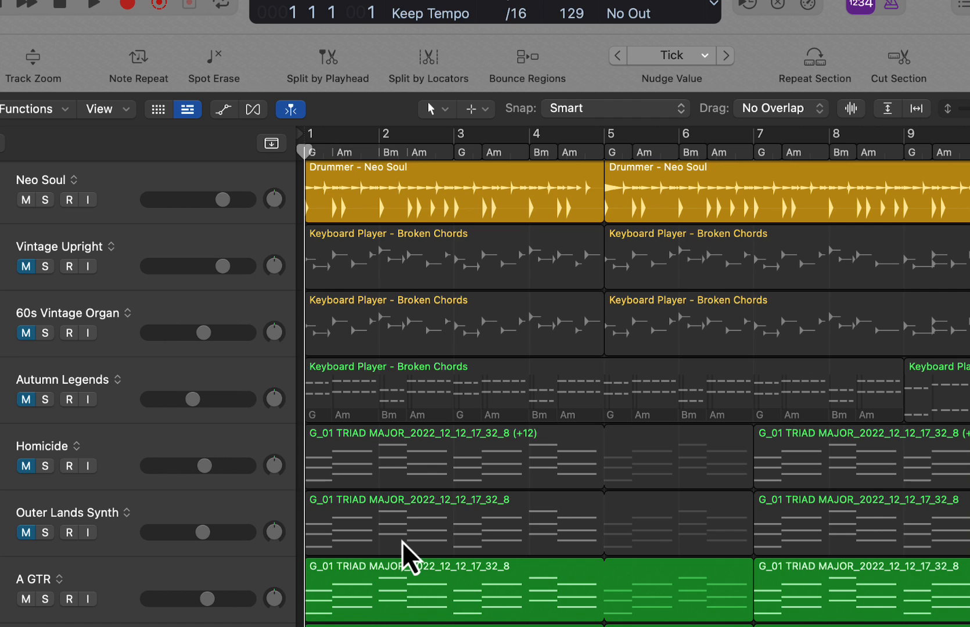
{"action": "scroll", "coordinate": [402, 541], "scroll_direction": "up", "scroll_amount": 1}
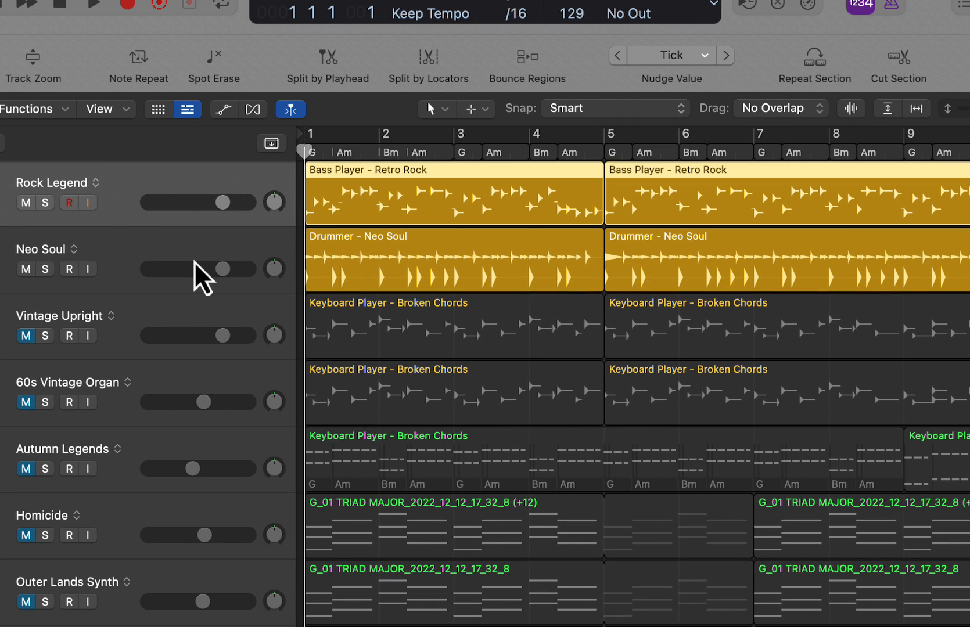
{"action": "left_click", "coordinate": [144, 256]}
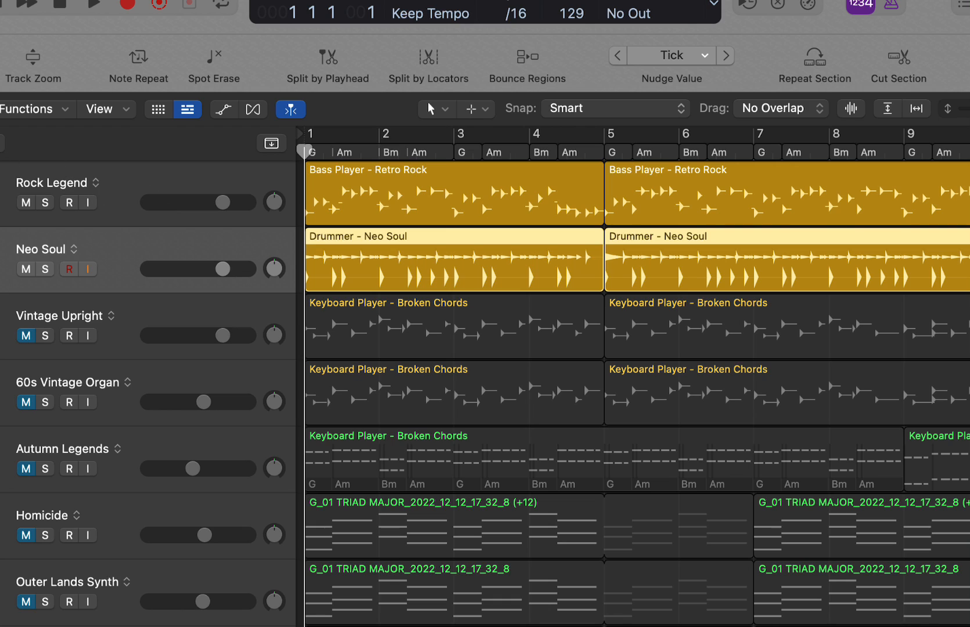
View the Session Player types available for a new track without creating one, and reselect the Neo Soul drummer track
{"action": "key", "text": "alt+super+n"}
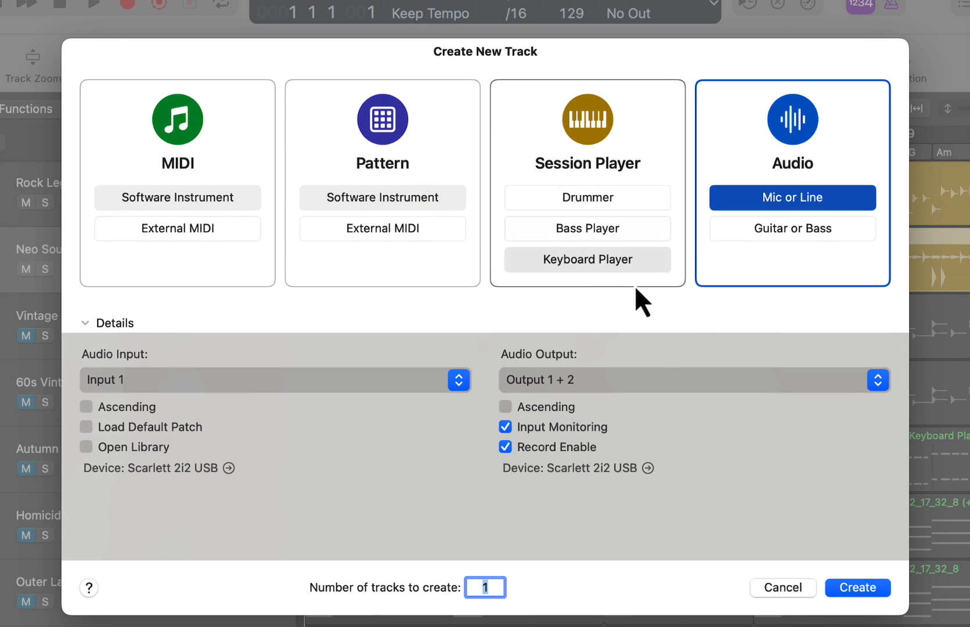
{"action": "left_click", "coordinate": [782, 588]}
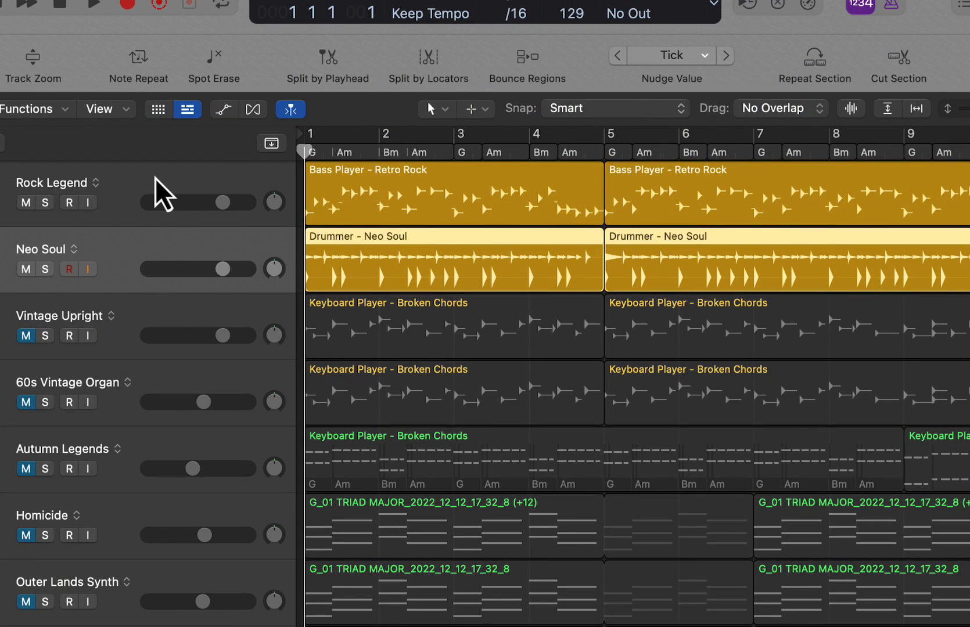
{"action": "left_click", "coordinate": [163, 194]}
{"action": "left_click", "coordinate": [162, 258]}
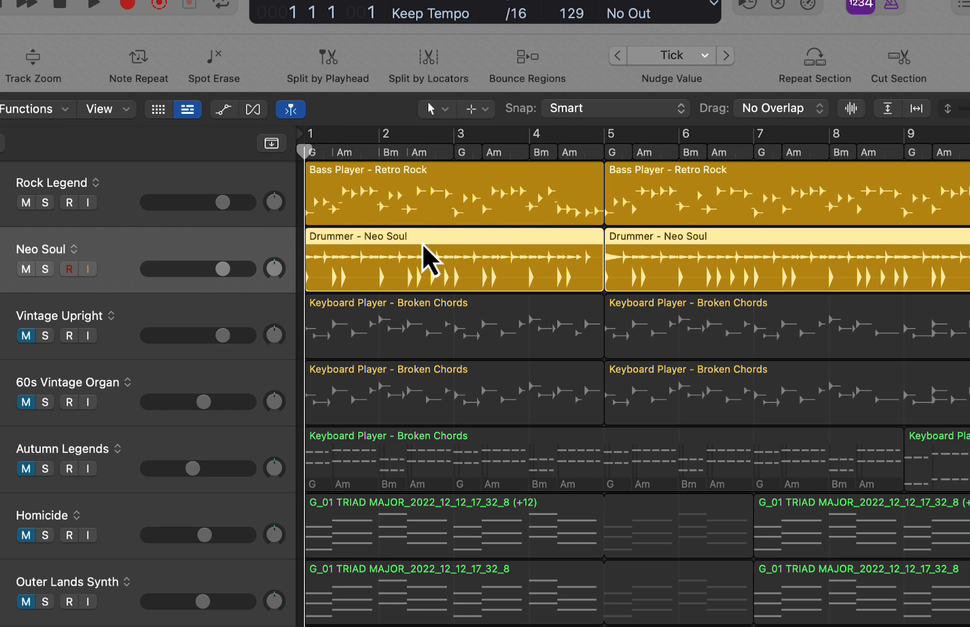
Zoom the arrangement out horizontally so that about the first 15 bars are in view
{"action": "key", "text": "super+Left"}
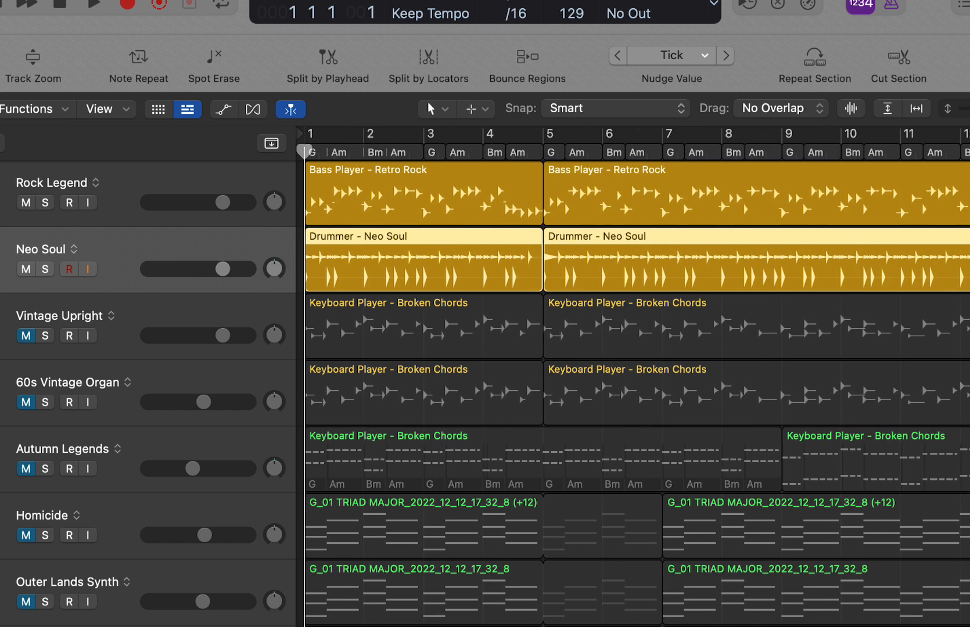
{"action": "key", "text": "super+Right"}
{"action": "key", "text": "super+Right"}
{"action": "key", "text": "super+Right"}
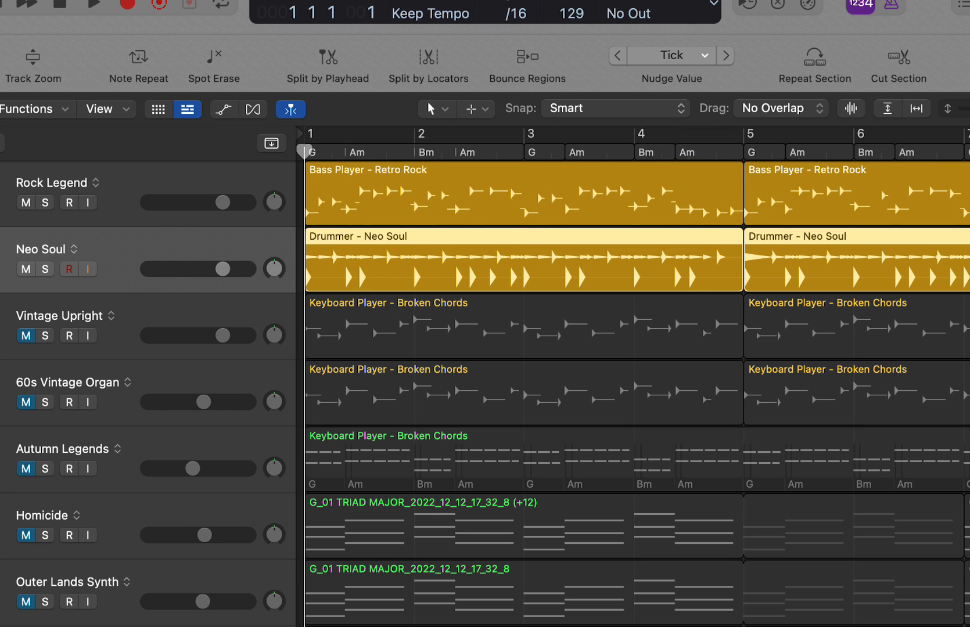
{"action": "key", "text": "super+Left"}
{"action": "key", "text": "super+Left"}
{"action": "key", "text": "super+Left"}
{"action": "key", "text": "super+Left"}
{"action": "key", "text": "super+Left"}
{"action": "key", "text": "super+Left"}
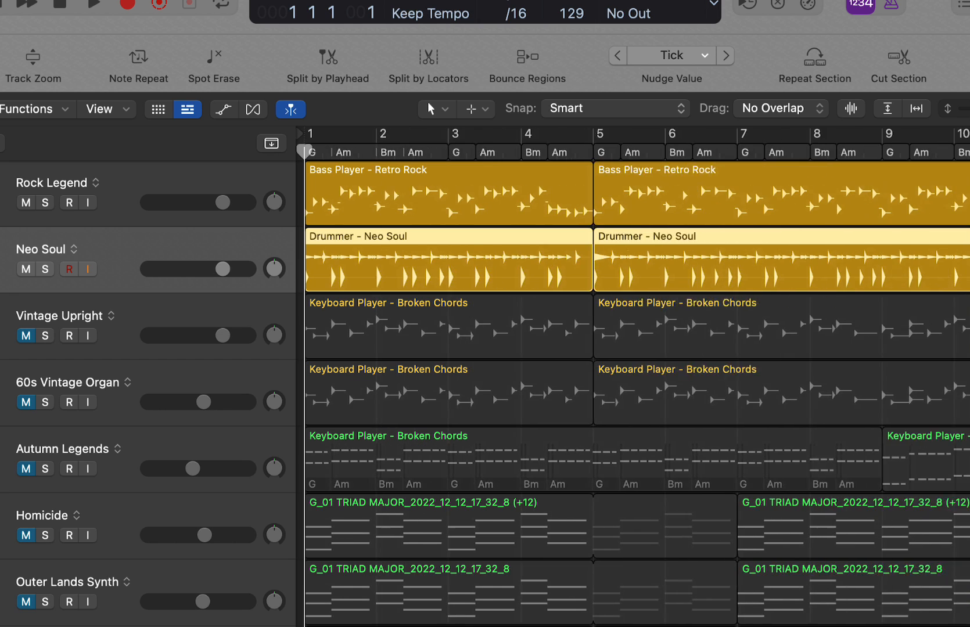
{"action": "key", "text": "super+Right"}
{"action": "key", "text": "super+Right"}
{"action": "key", "text": "super+Right"}
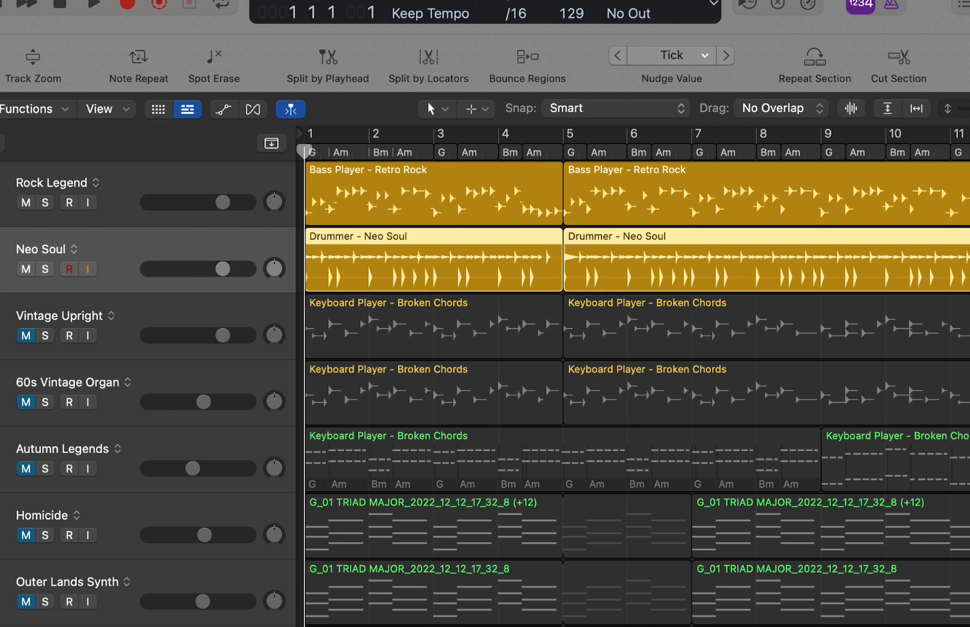
{"action": "key", "text": "super+Left"}
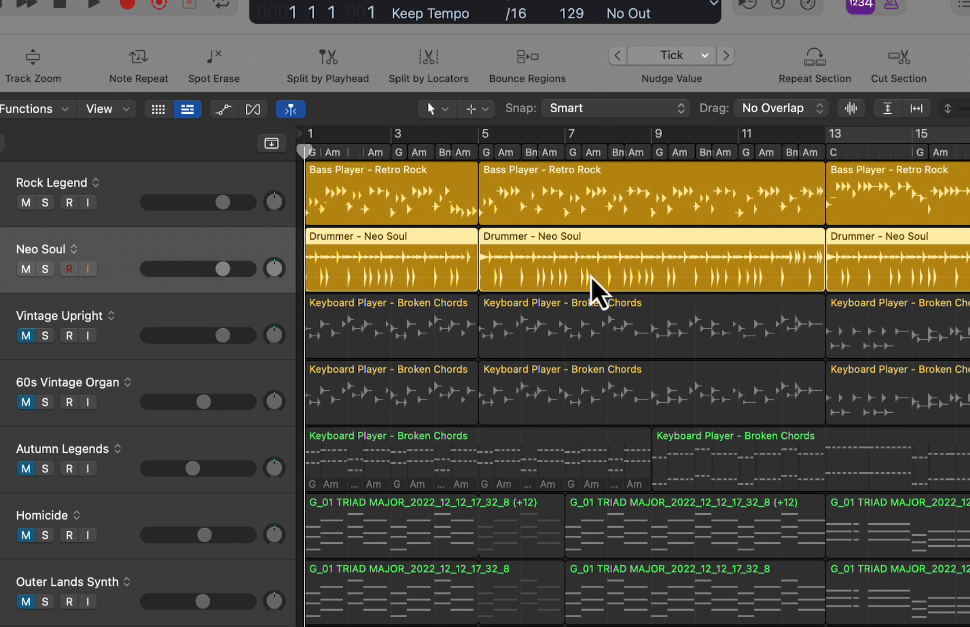
Show the Library and the Inspector, and view the Kontakt 7 Strummed Acoustic instrument on the A GTR track
{"action": "scroll", "coordinate": [472, 450], "scroll_direction": "down", "scroll_amount": 2}
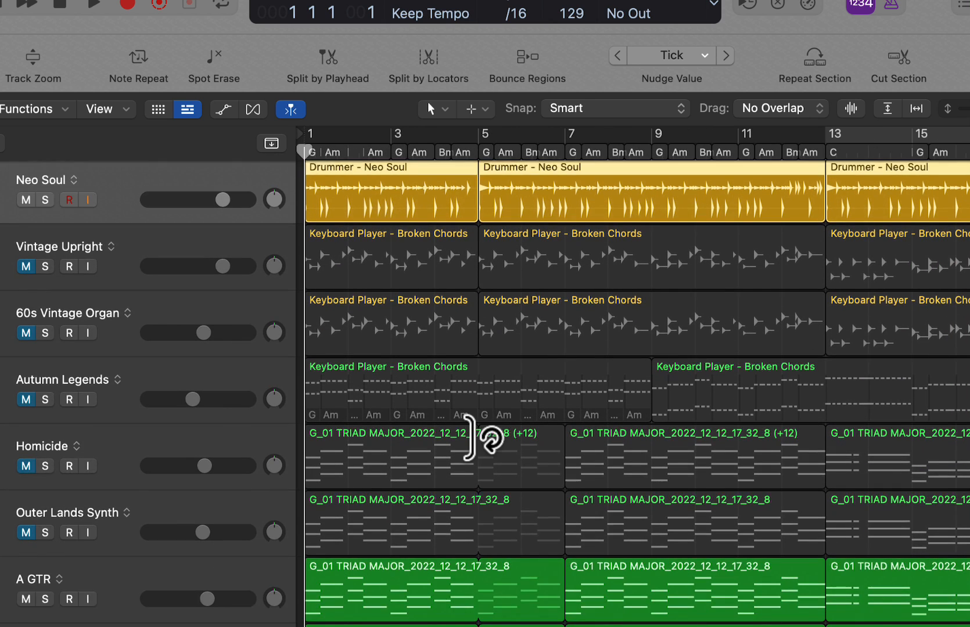
{"action": "scroll", "coordinate": [406, 459], "scroll_direction": "down", "scroll_amount": 2}
{"action": "left_click", "coordinate": [256, 505]}
{"action": "key", "text": "y"}
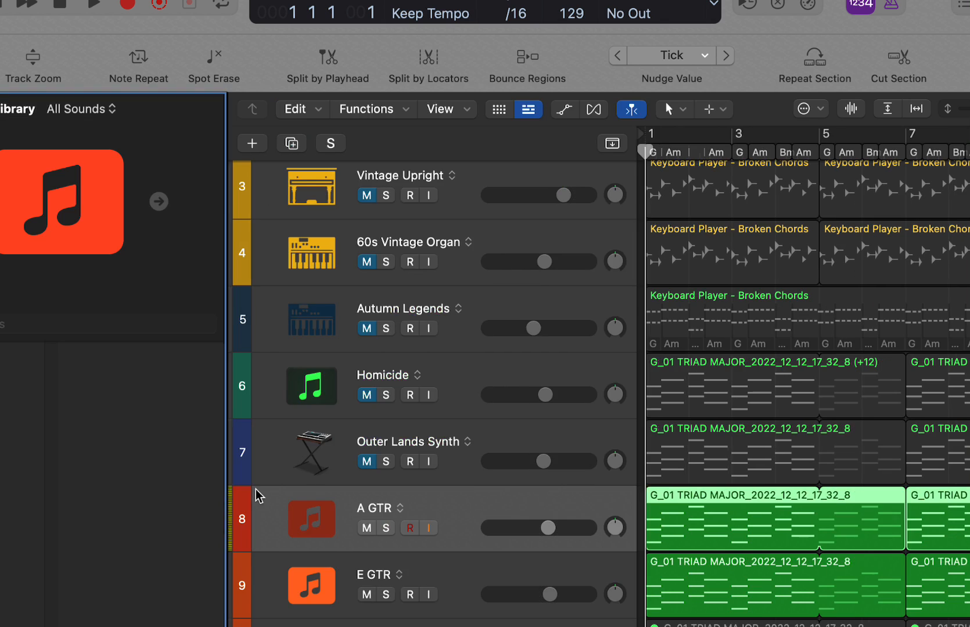
{"action": "key", "text": "i"}
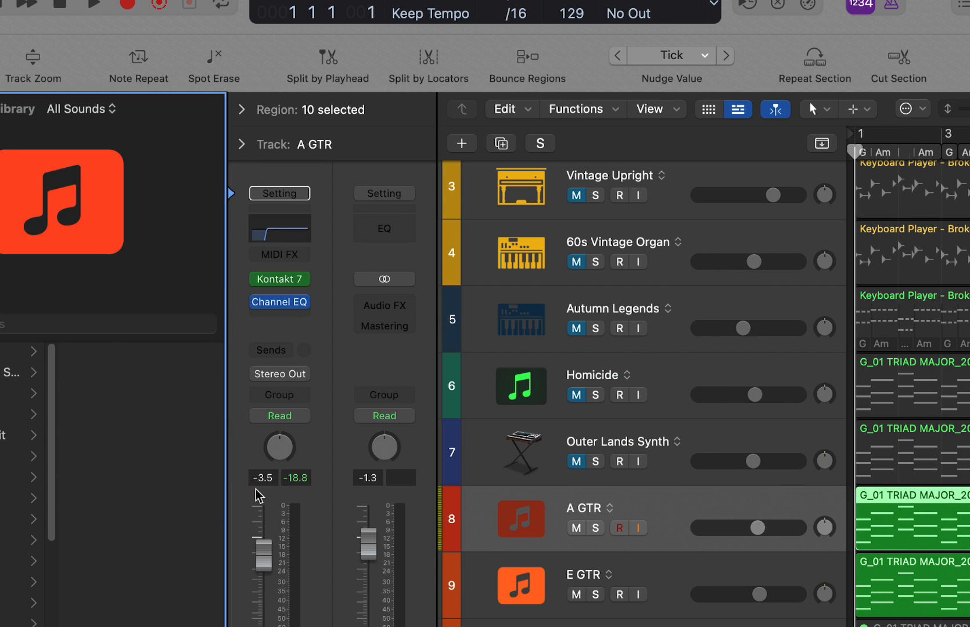
{"action": "left_click", "coordinate": [282, 280]}
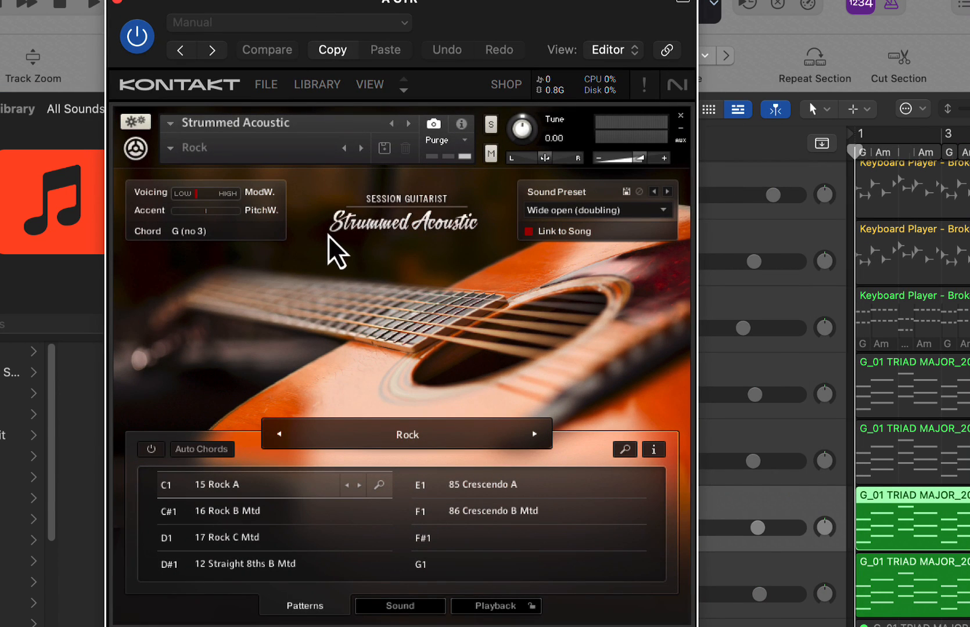
{"action": "left_click", "coordinate": [120, 5]}
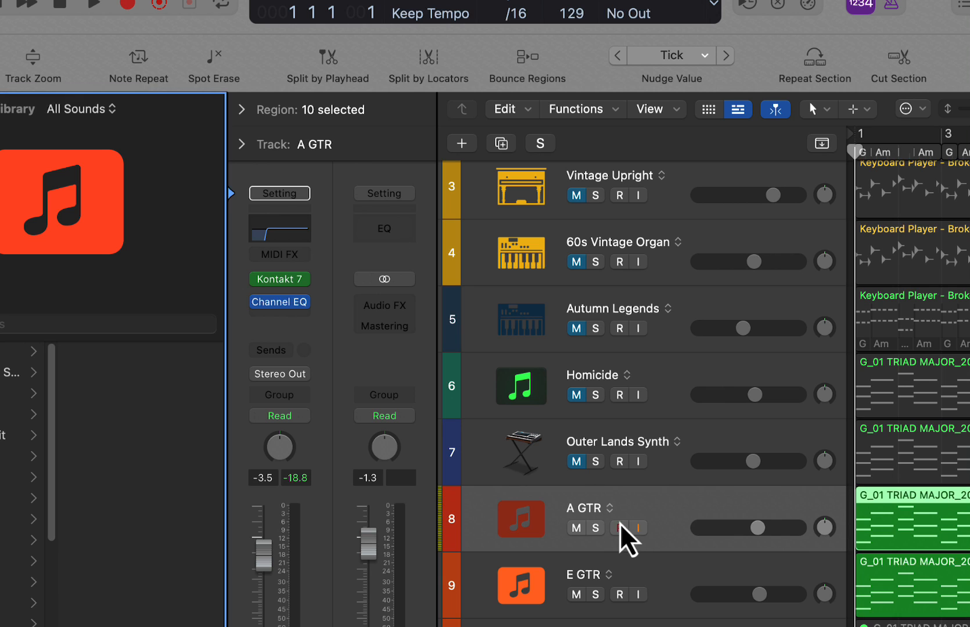
View the Virtual Guitarist Sparkle 2 instrument on the E GTR track, audition a note in its play range, and close it
{"action": "left_click", "coordinate": [660, 569]}
{"action": "left_click", "coordinate": [287, 280]}
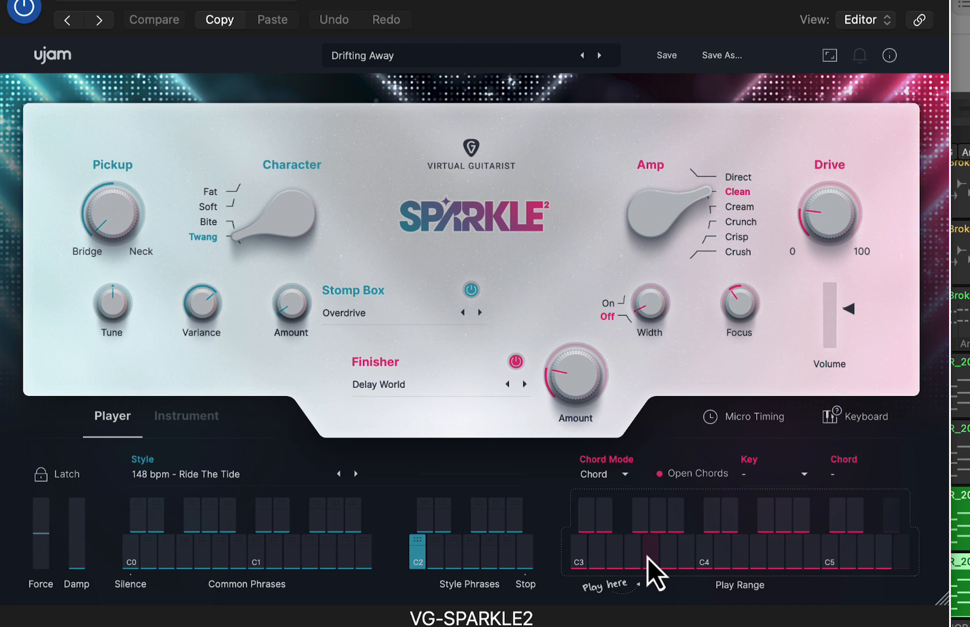
{"action": "left_click", "coordinate": [648, 555]}
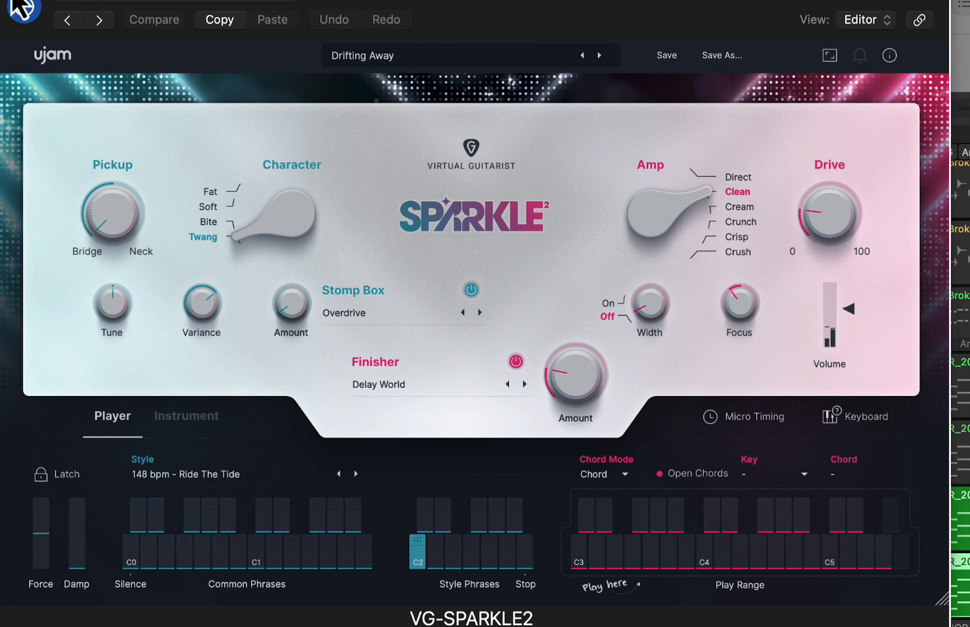
{"action": "left_click", "coordinate": [21, 7]}
Select the E GTR B track and view its Virtual Guitarist Sparkle 2 settings, closing the plug-in window
{"action": "scroll", "coordinate": [674, 616], "scroll_direction": "down", "scroll_amount": 2}
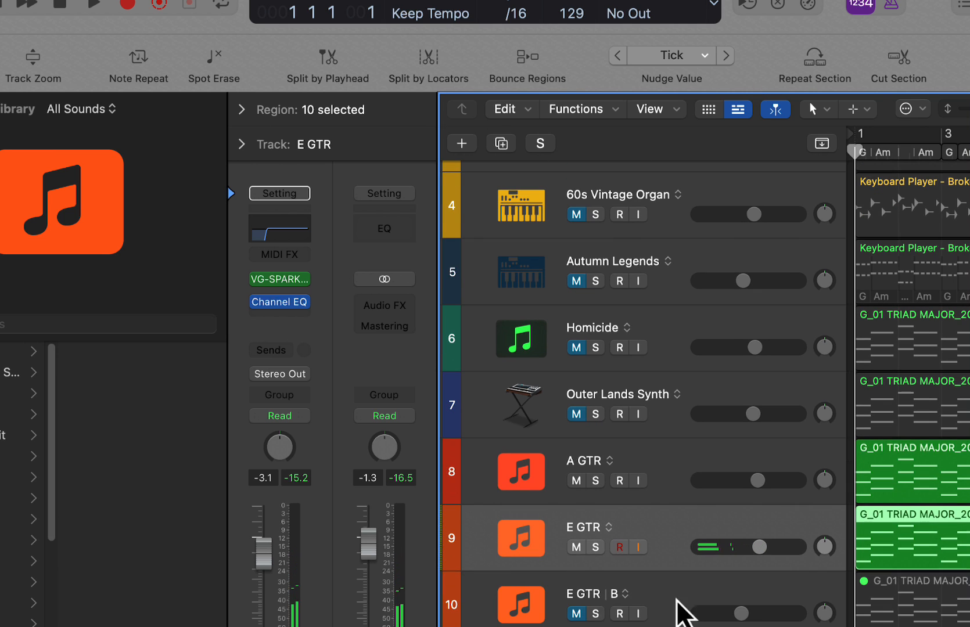
{"action": "left_click", "coordinate": [673, 594]}
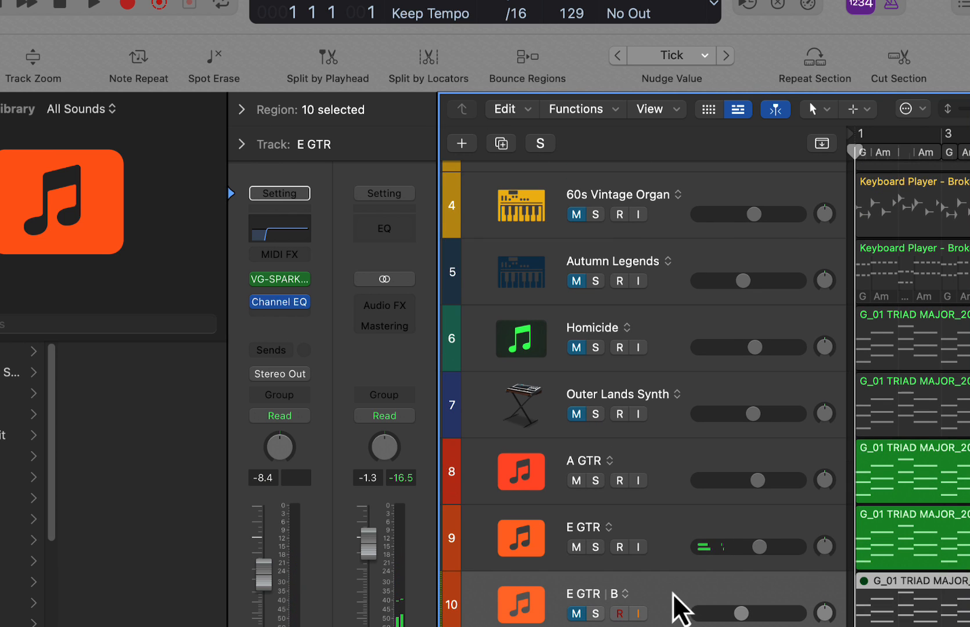
{"action": "left_click", "coordinate": [281, 280]}
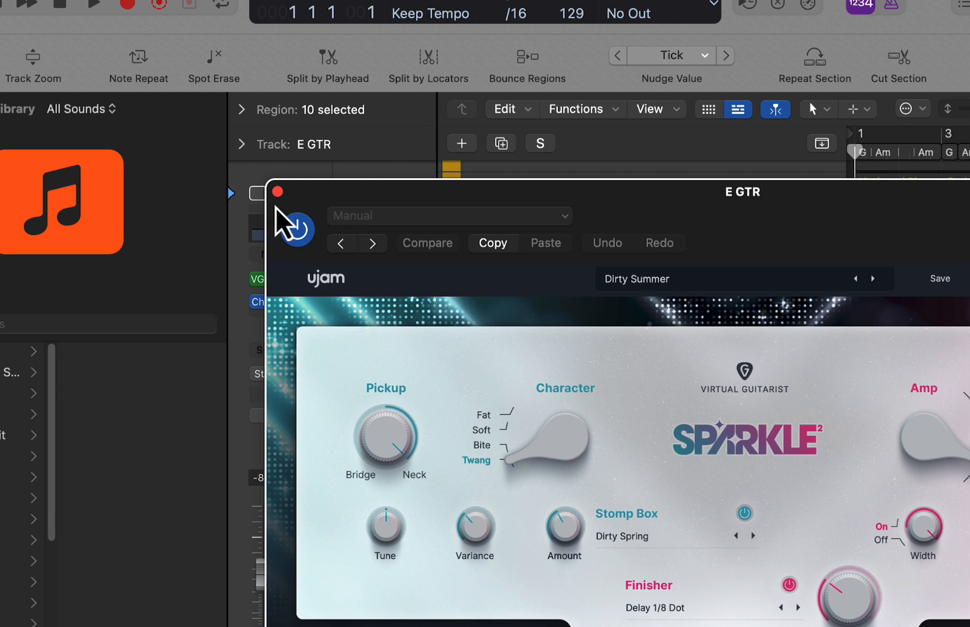
{"action": "left_click", "coordinate": [277, 192]}
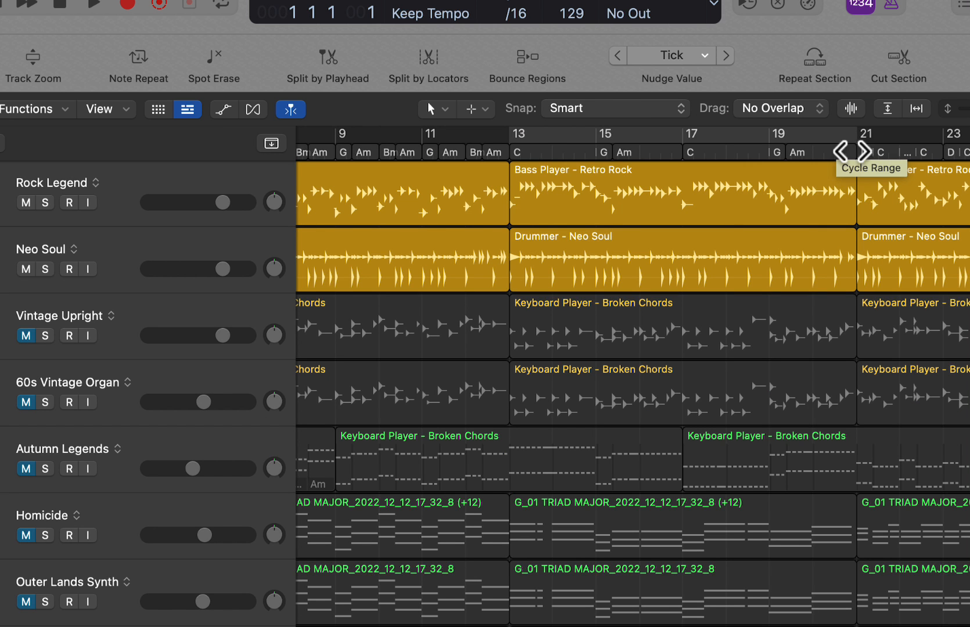
Play the song from bar 5 and follow the guitar tracks during playback
{"action": "scroll", "coordinate": [379, 227], "scroll_direction": "left", "scroll_amount": 10}
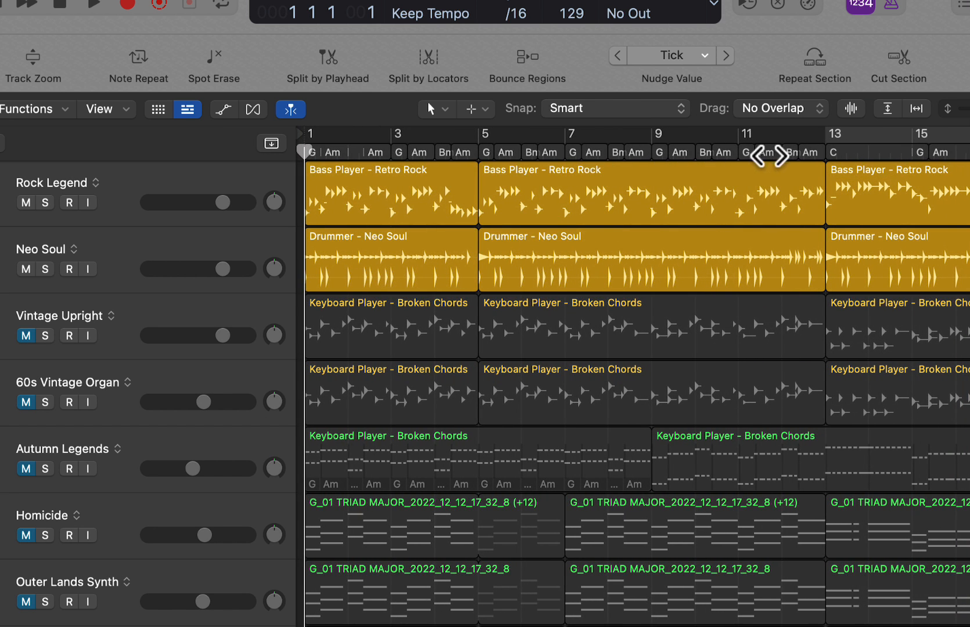
{"action": "left_click", "coordinate": [478, 146]}
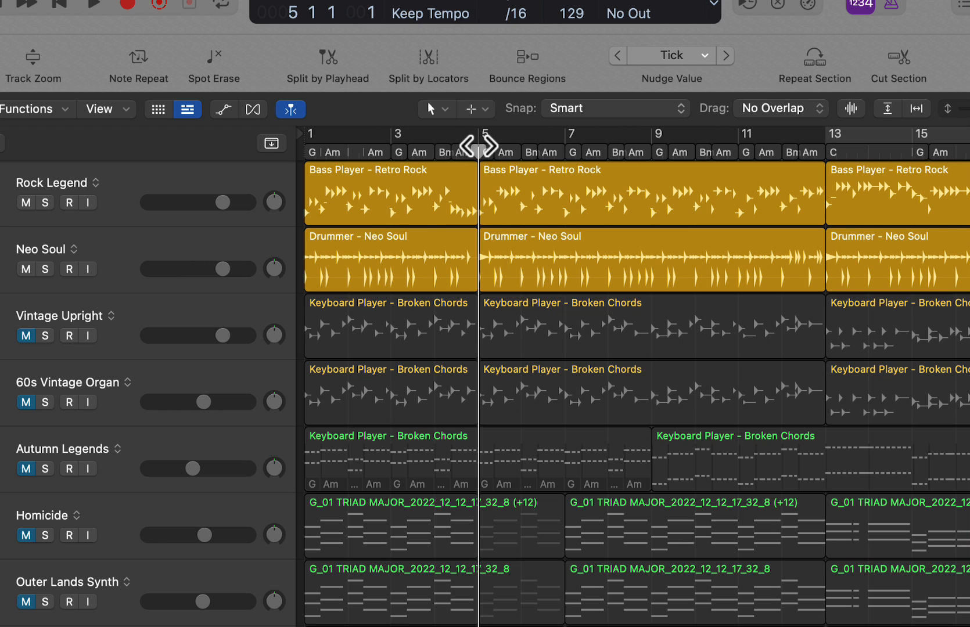
{"action": "key", "text": "space"}
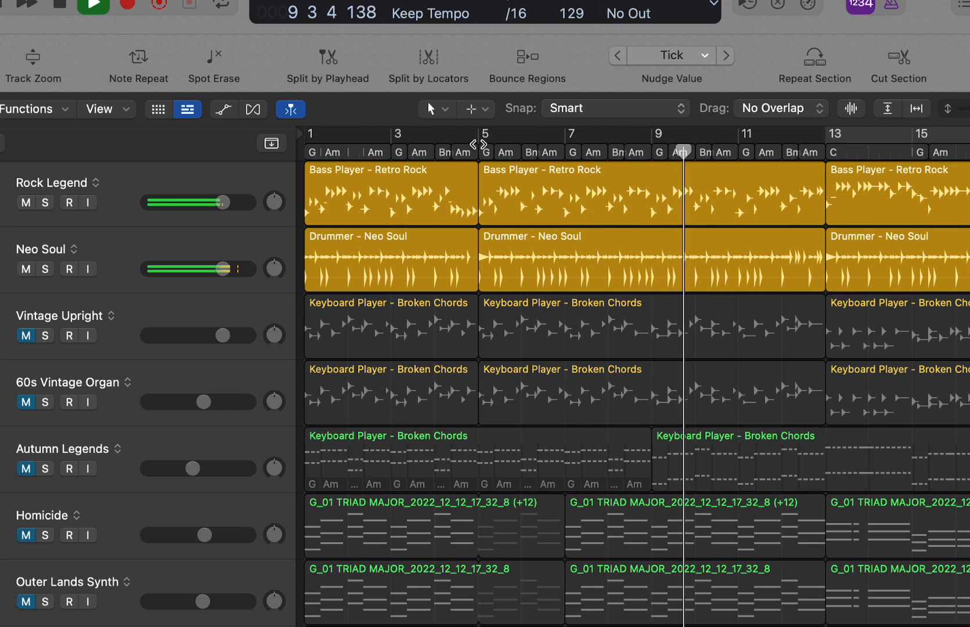
{"action": "scroll", "coordinate": [554, 529], "scroll_direction": "down", "scroll_amount": 3}
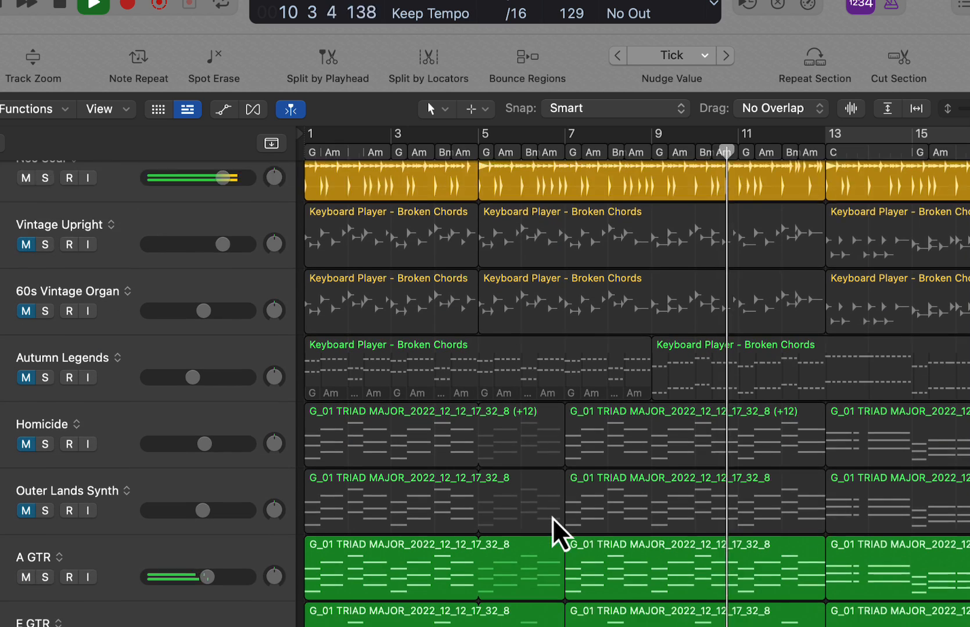
{"action": "scroll", "coordinate": [554, 529], "scroll_direction": "down", "scroll_amount": 3}
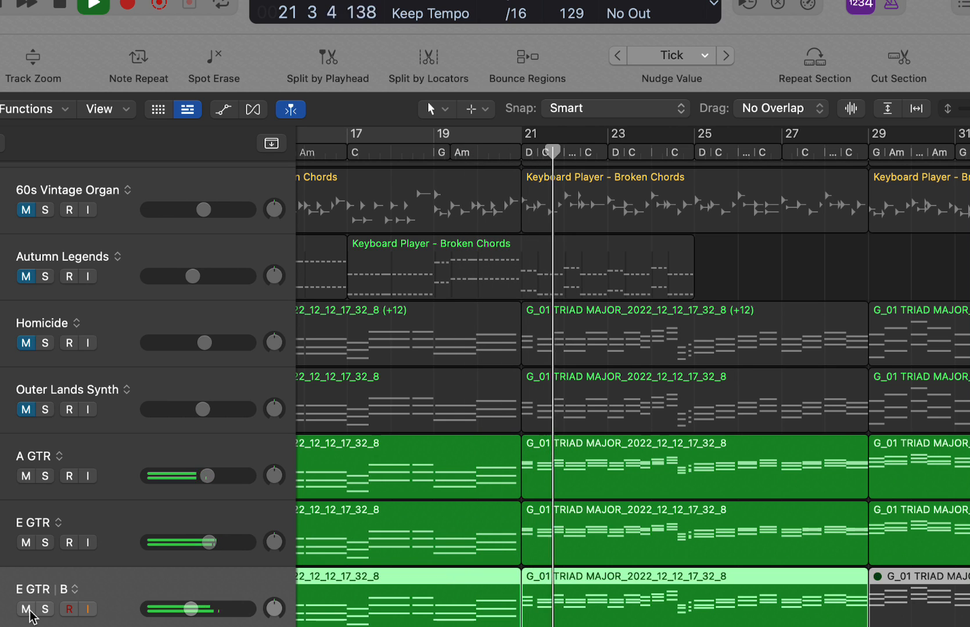
Mute the E GTR B track during playback, keep listening to the remaining guitars, and stop the song
{"action": "left_click", "coordinate": [27, 610]}
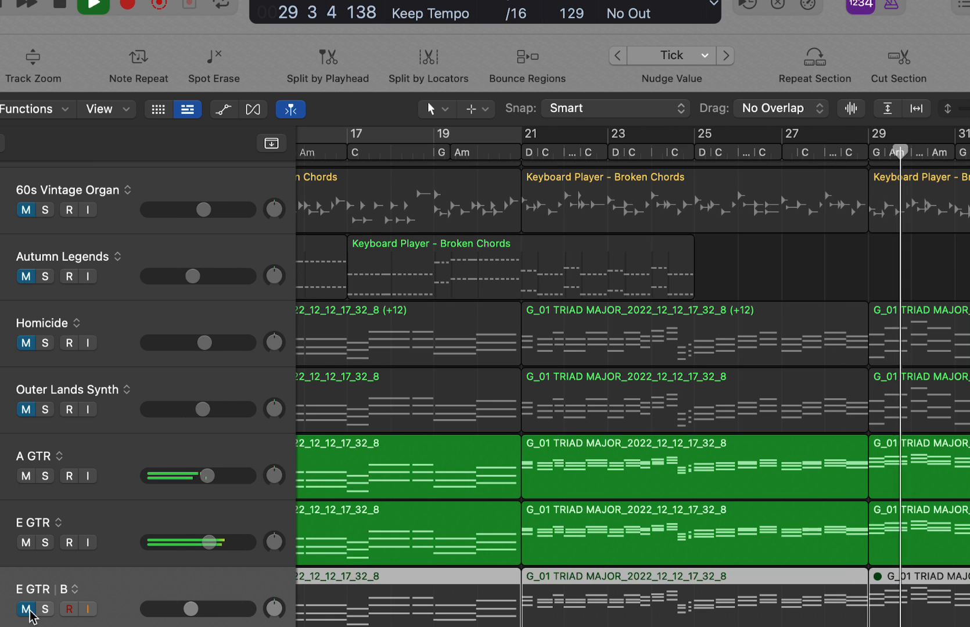
{"action": "scroll", "coordinate": [227, 607], "scroll_direction": "down", "scroll_amount": 3}
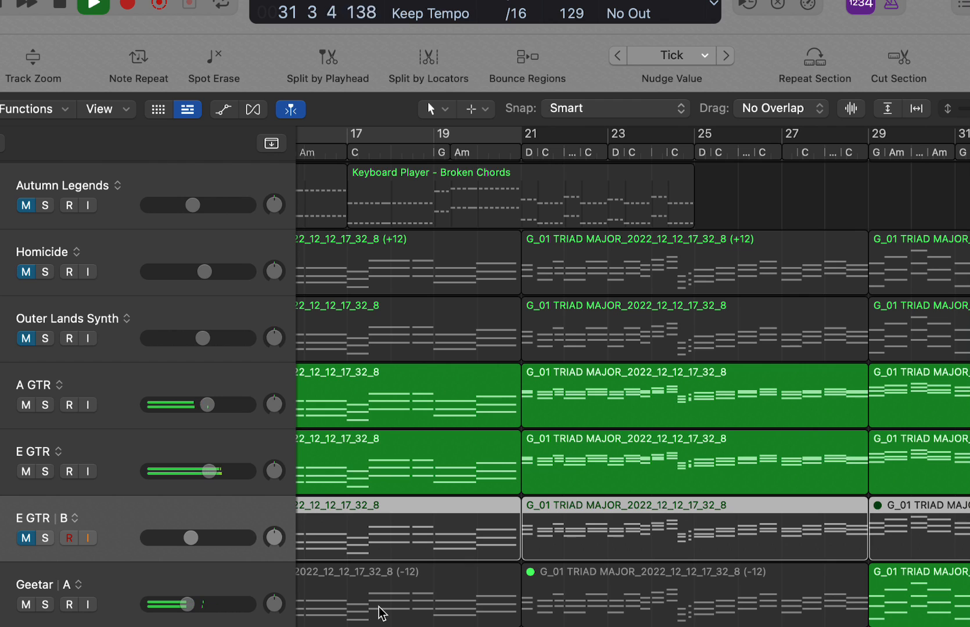
{"action": "key", "text": "space"}
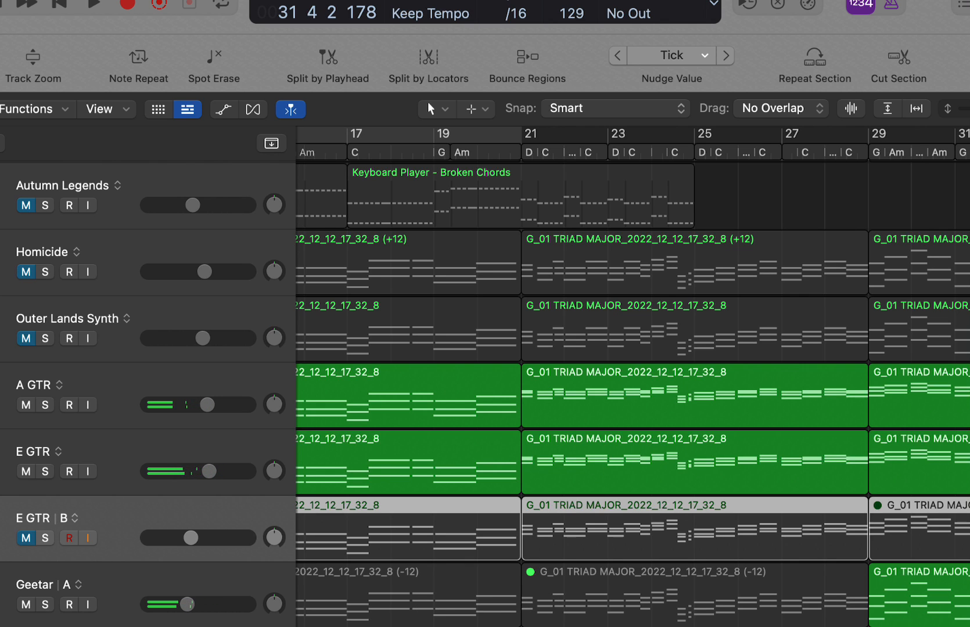
Cycle bars 13 to 21, view the notes of the A GTR region there in the Piano Roll, and close the editor
{"action": "scroll", "coordinate": [381, 613], "scroll_direction": "left", "scroll_amount": 5}
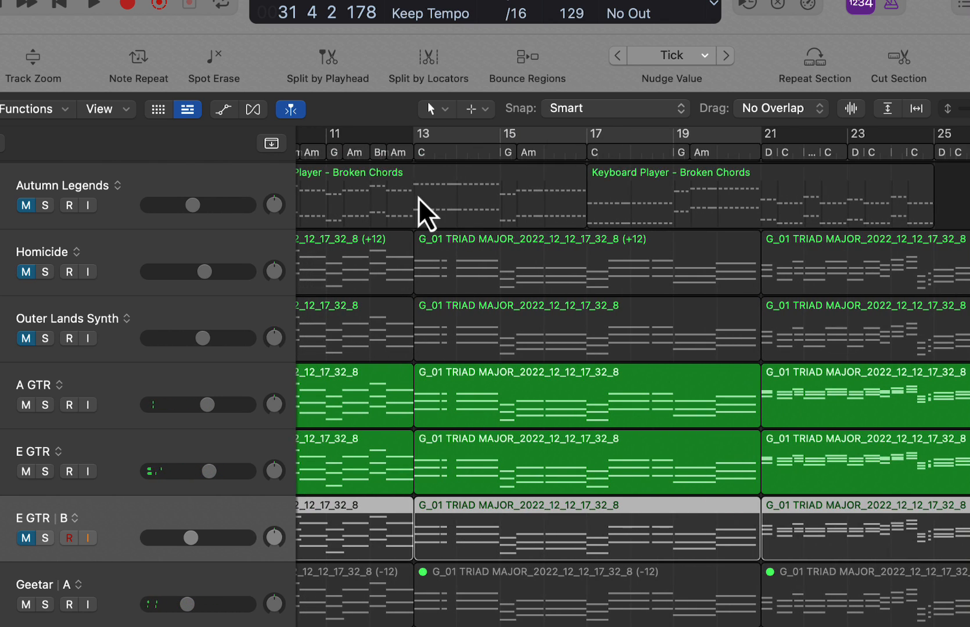
{"action": "left_click", "coordinate": [433, 139]}
{"action": "left_click", "coordinate": [416, 384]}
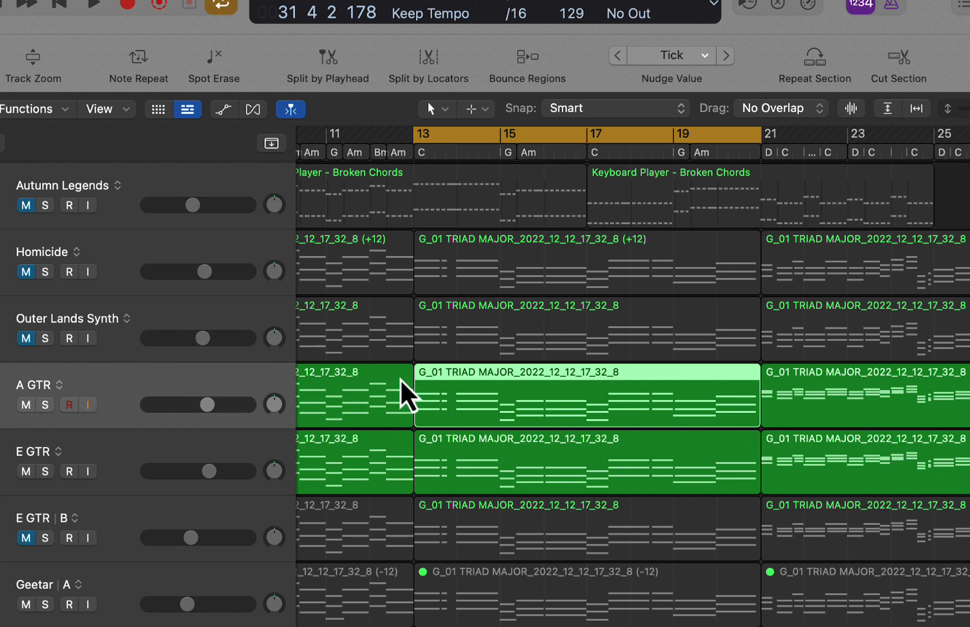
{"action": "double_click", "coordinate": [540, 376]}
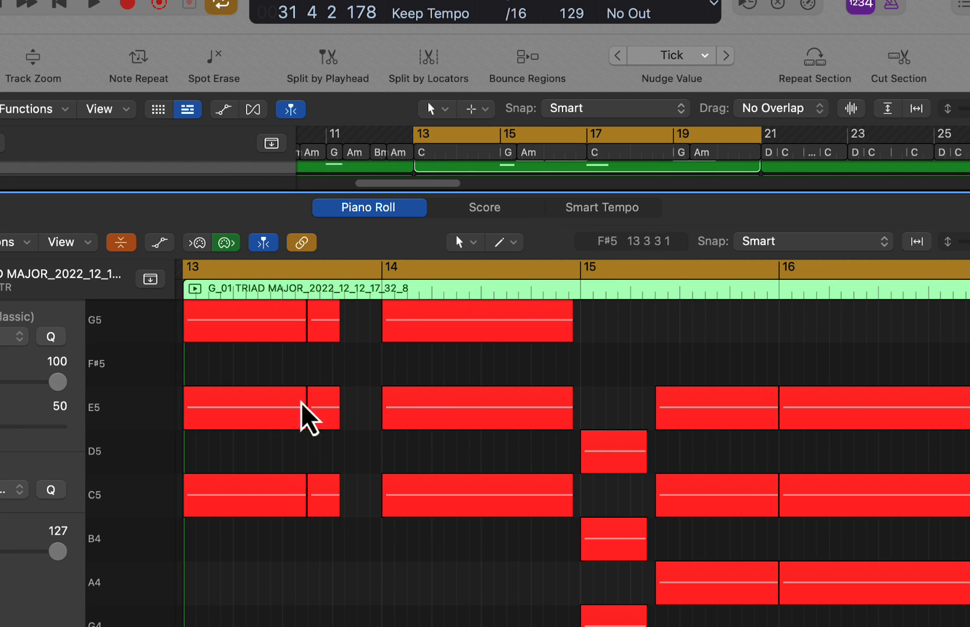
{"action": "key", "text": "x"}
{"action": "key", "text": "x"}
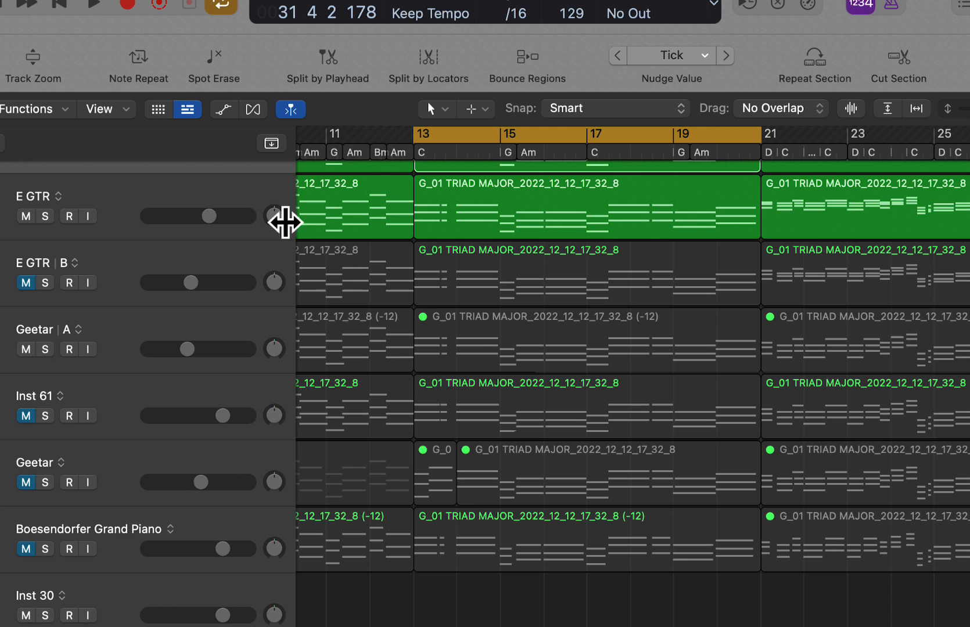
{"action": "scroll", "coordinate": [486, 364], "scroll_direction": "up", "scroll_amount": 5}
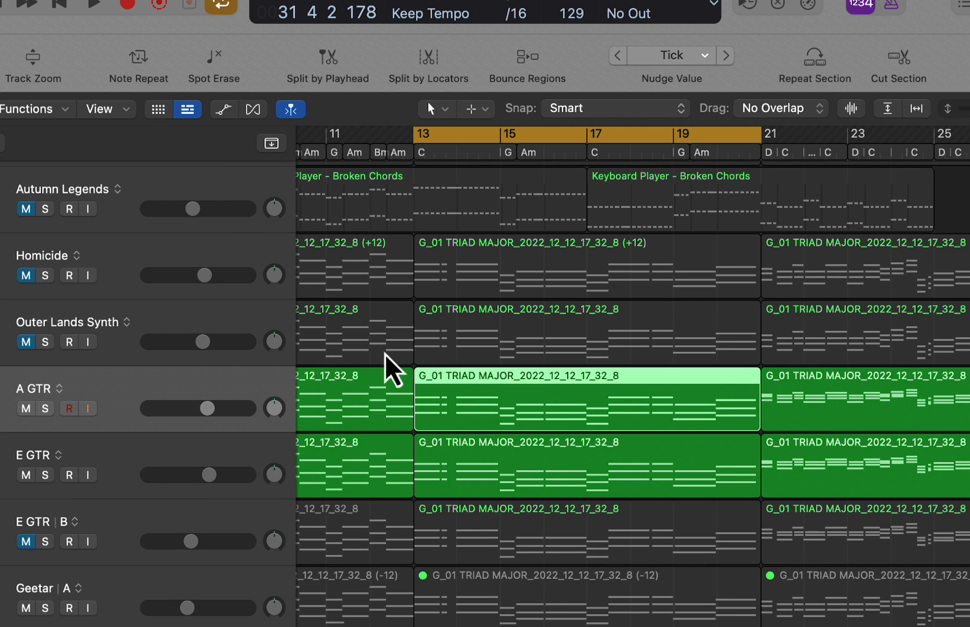
Show the Inspector for the A GTR track and leave the Library hidden
{"action": "key", "text": "y"}
{"action": "key", "text": "i"}
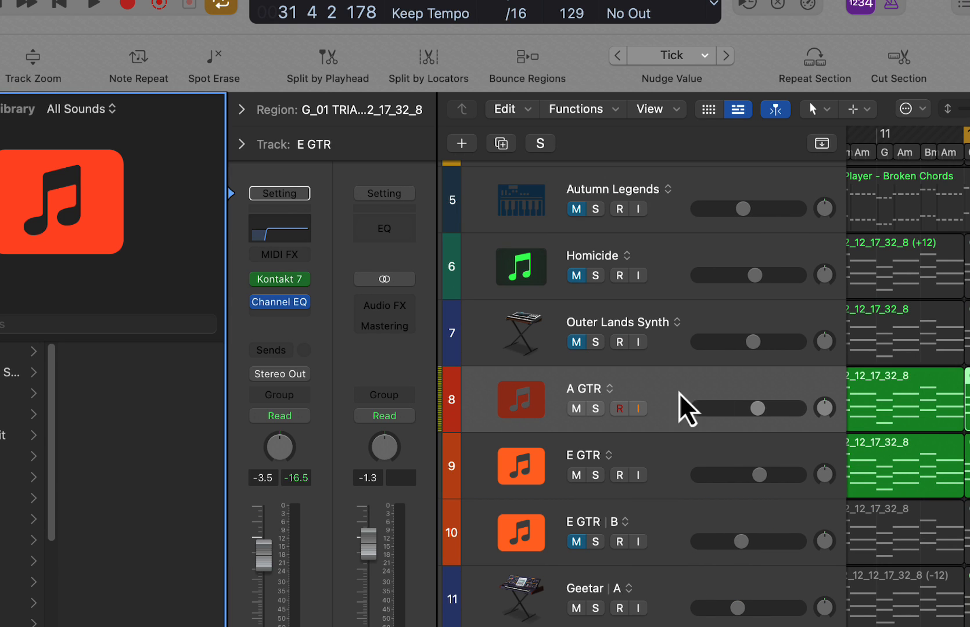
{"action": "key", "text": "x"}
{"action": "key", "text": "x"}
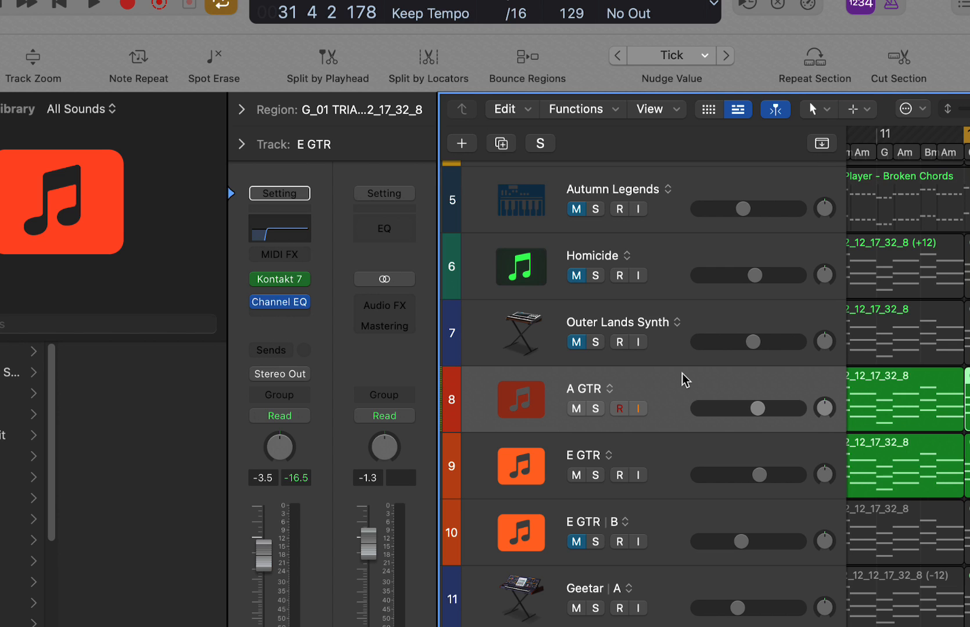
{"action": "key", "text": "y"}
Mute the A GTR and E GTR tracks
{"action": "scroll", "coordinate": [721, 427], "scroll_direction": "up", "scroll_amount": 5}
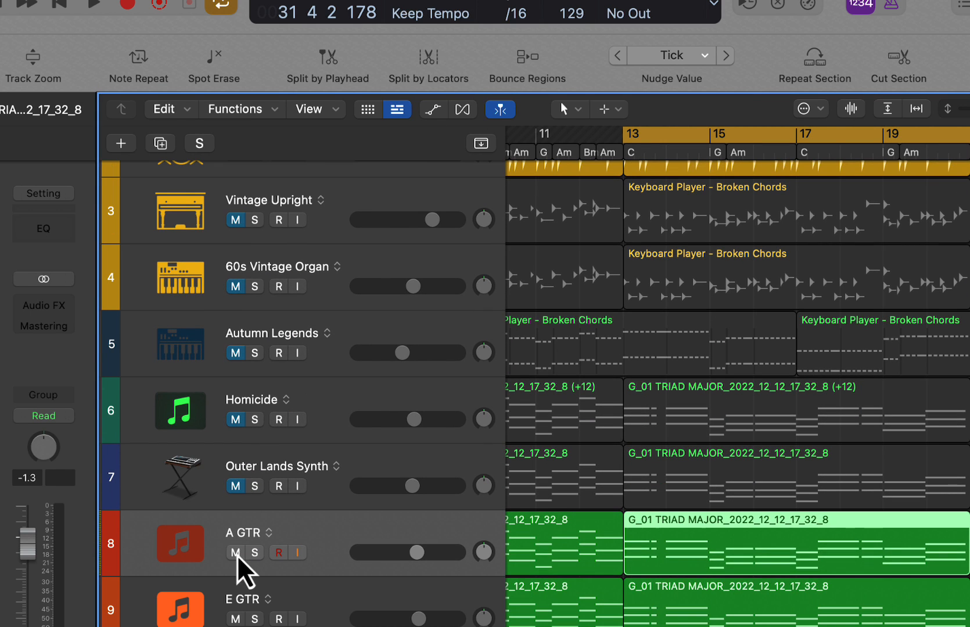
{"action": "left_click_drag", "start_coordinate": [236, 555], "coordinate": [237, 619]}
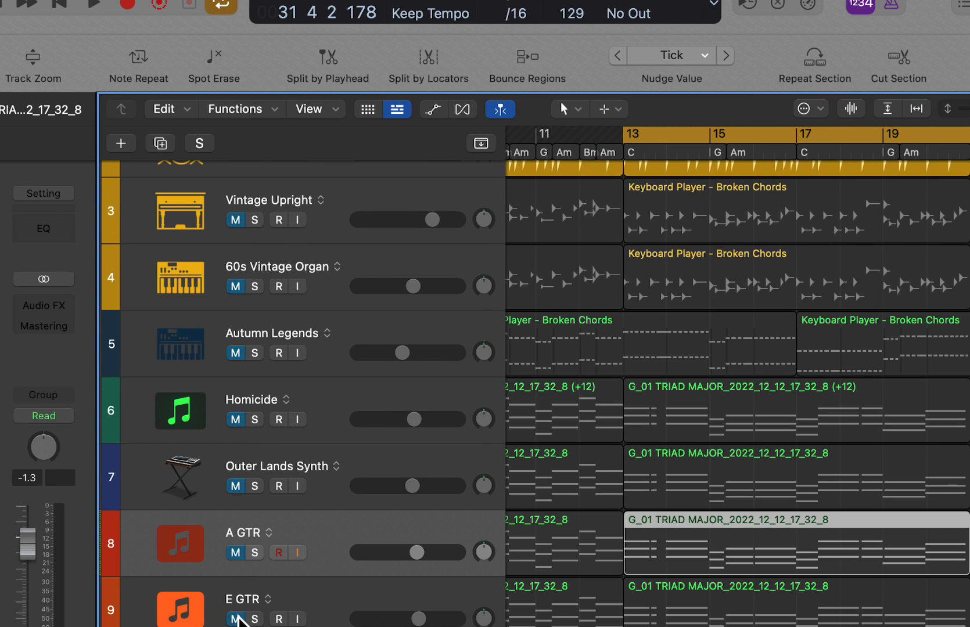
{"action": "scroll", "coordinate": [653, 395], "scroll_direction": "up", "scroll_amount": 3}
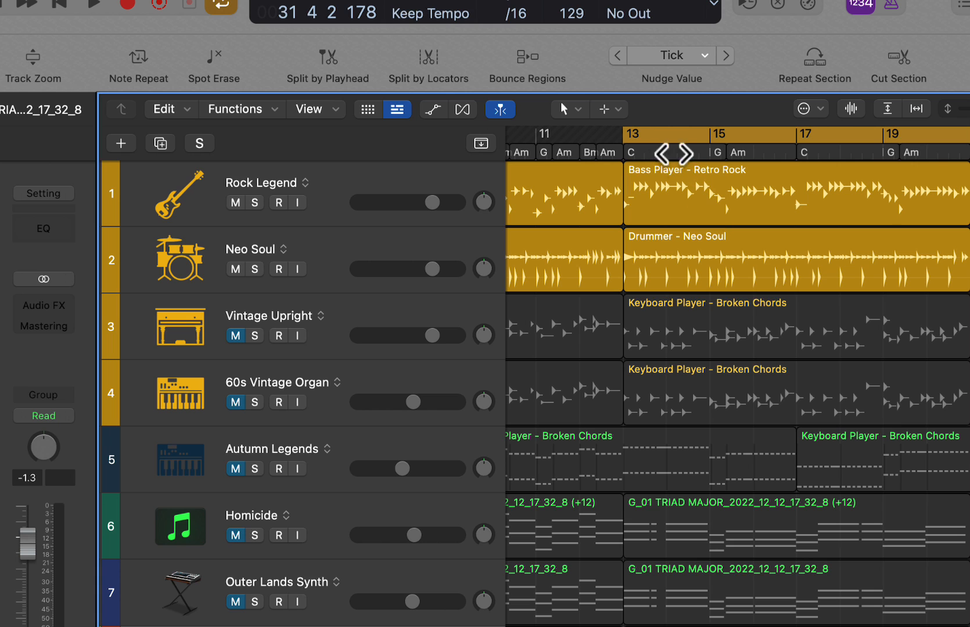
Set the cycle range to bars 21 to 29 and play that section with the guitars muted
{"action": "left_click", "coordinate": [677, 139]}
{"action": "scroll", "coordinate": [800, 139], "scroll_direction": "right", "scroll_amount": 5}
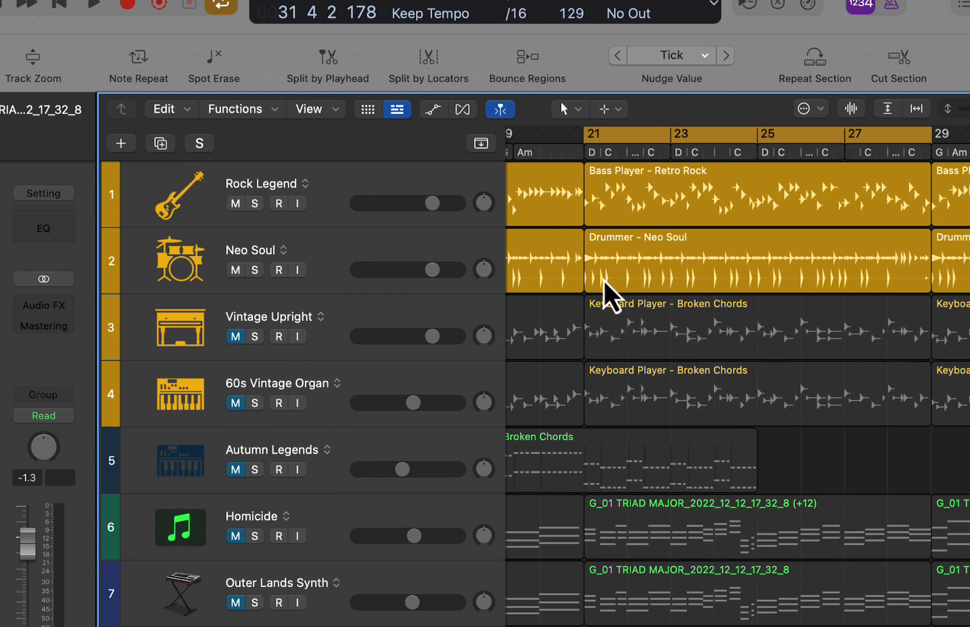
{"action": "key", "text": "space"}
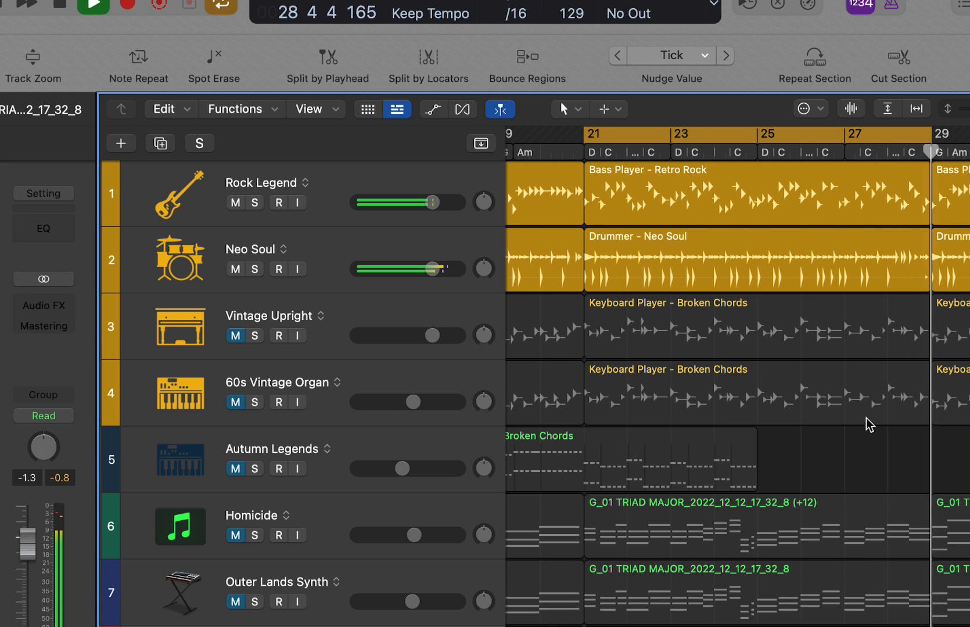
{"action": "key", "text": "space"}
View the Session Player settings of the Retro Rock bass region at bar 21 and close the editor
{"action": "double_click", "coordinate": [732, 212]}
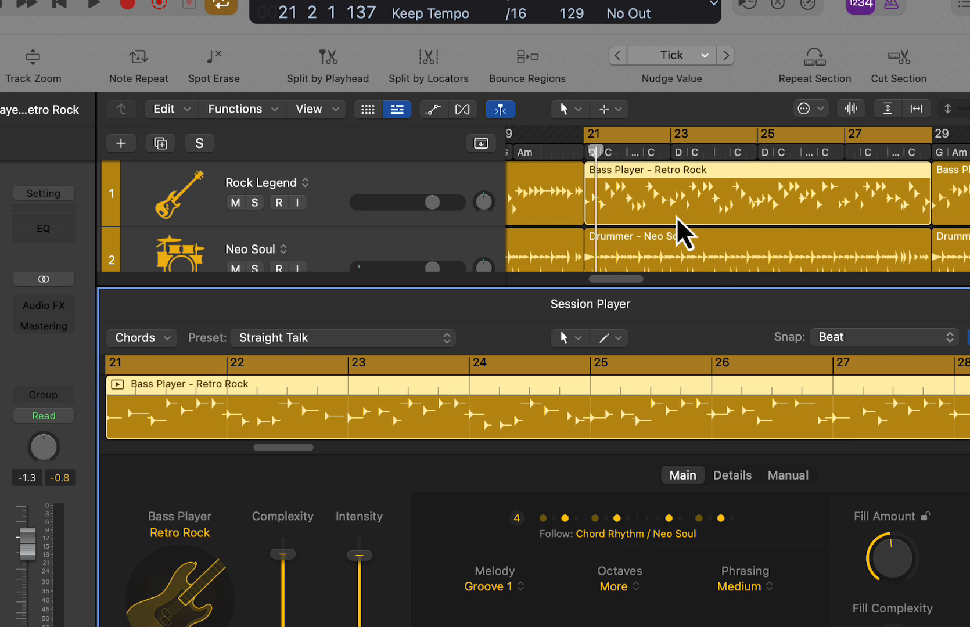
{"action": "key", "text": "x"}
{"action": "key", "text": "x"}
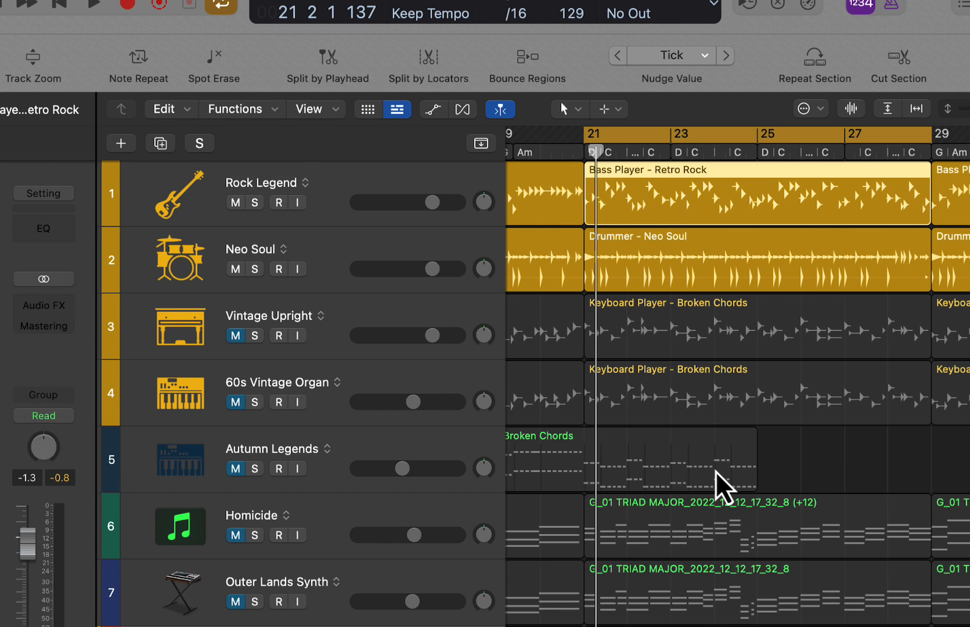
Select the Inst 51 track at the end of the track list, view its Kontakt Drum Lab instrument, and close the plug-in window
{"action": "scroll", "coordinate": [716, 474], "scroll_direction": "down", "scroll_amount": 10}
{"action": "scroll", "coordinate": [719, 474], "scroll_direction": "down", "scroll_amount": 15}
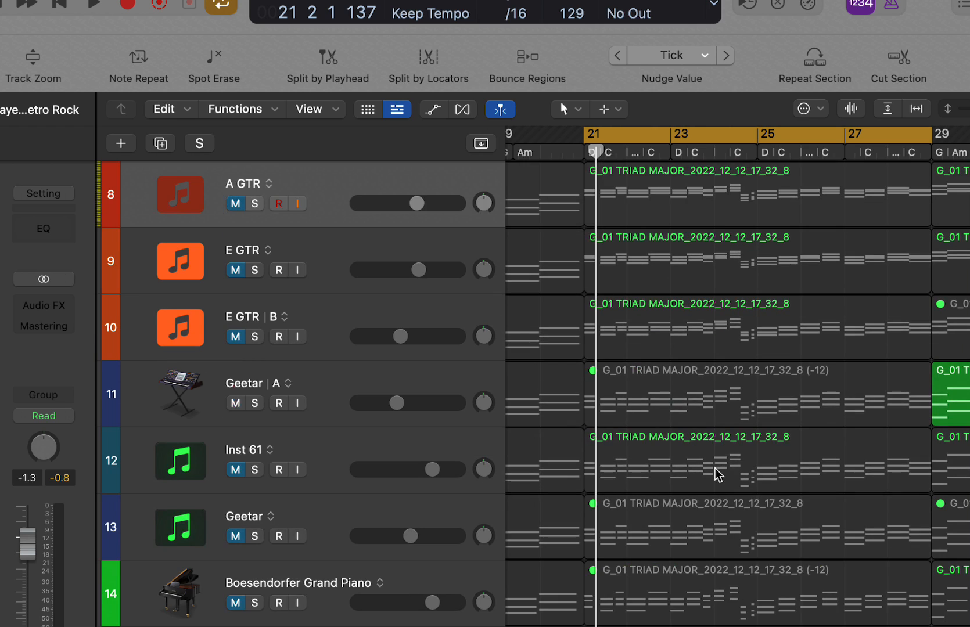
{"action": "scroll", "coordinate": [719, 475], "scroll_direction": "down", "scroll_amount": 3}
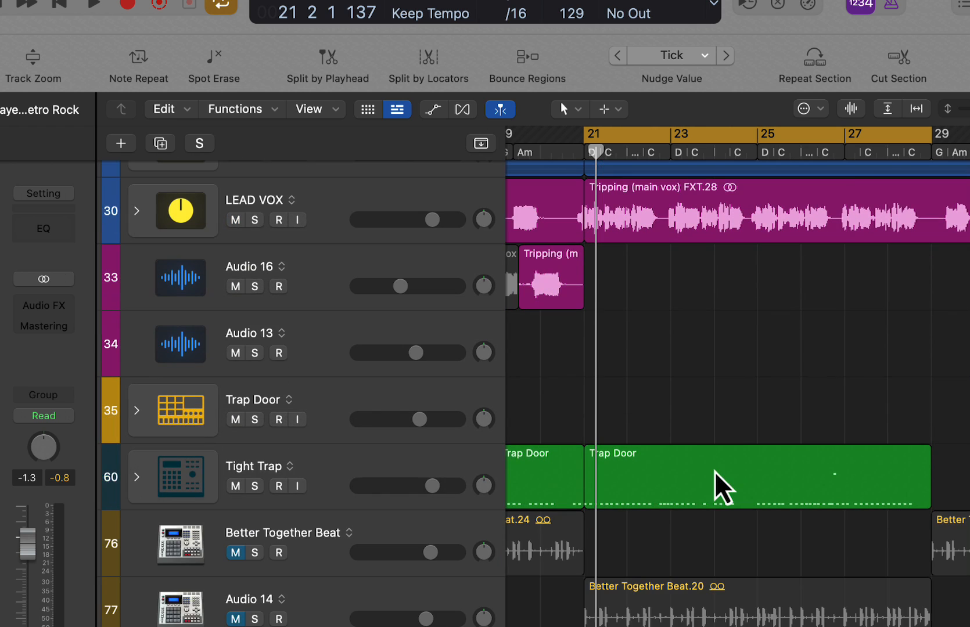
{"action": "scroll", "coordinate": [703, 495], "scroll_direction": "down", "scroll_amount": 6}
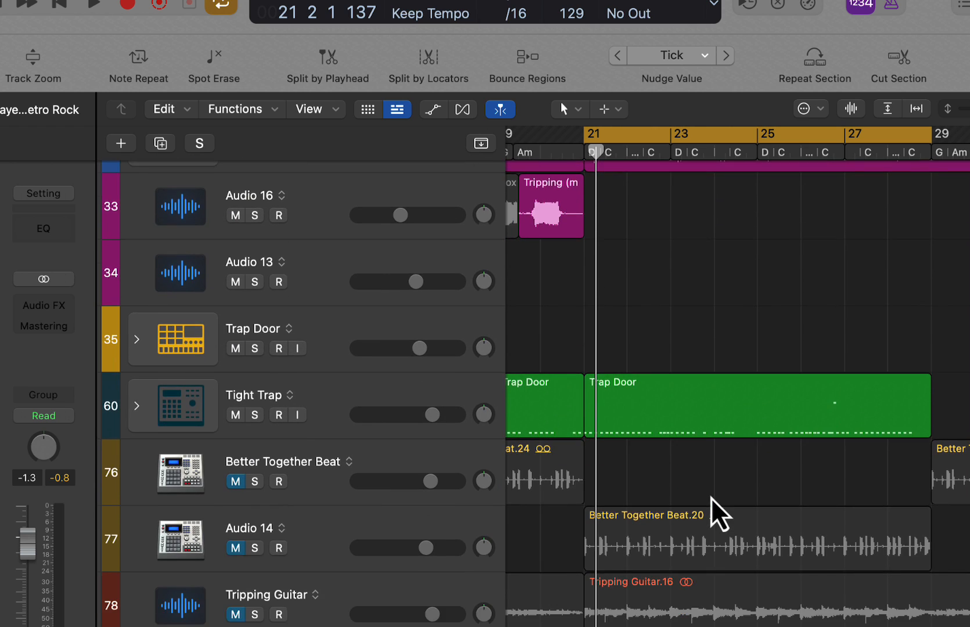
{"action": "left_click", "coordinate": [382, 546]}
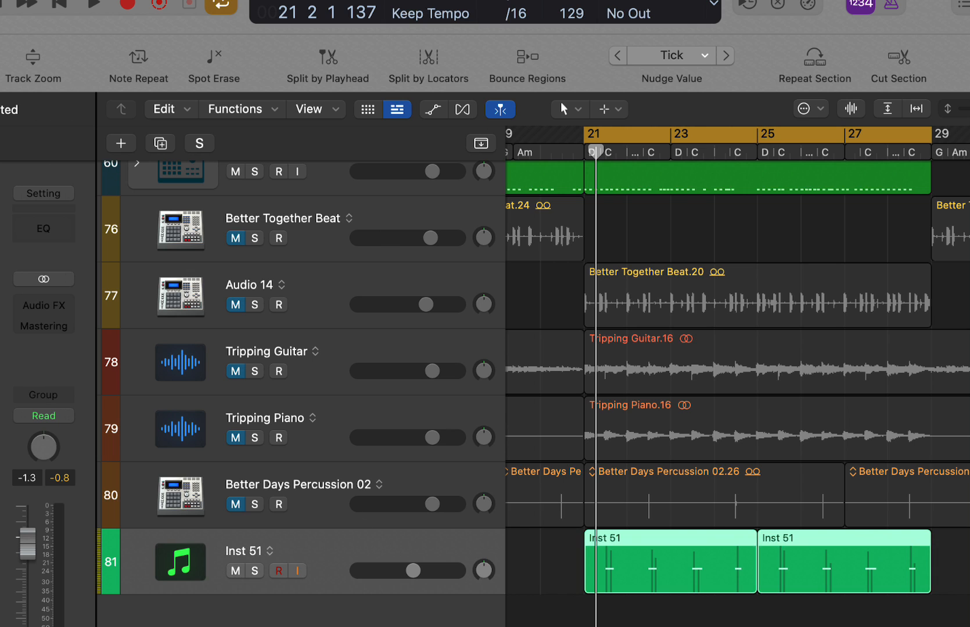
{"action": "key", "text": "v"}
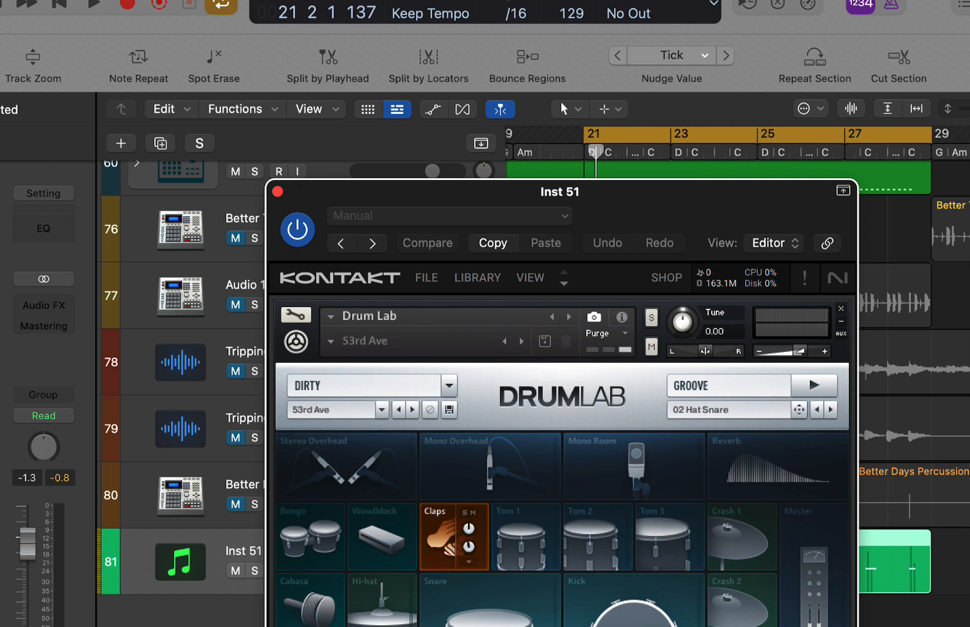
{"action": "left_click", "coordinate": [278, 192]}
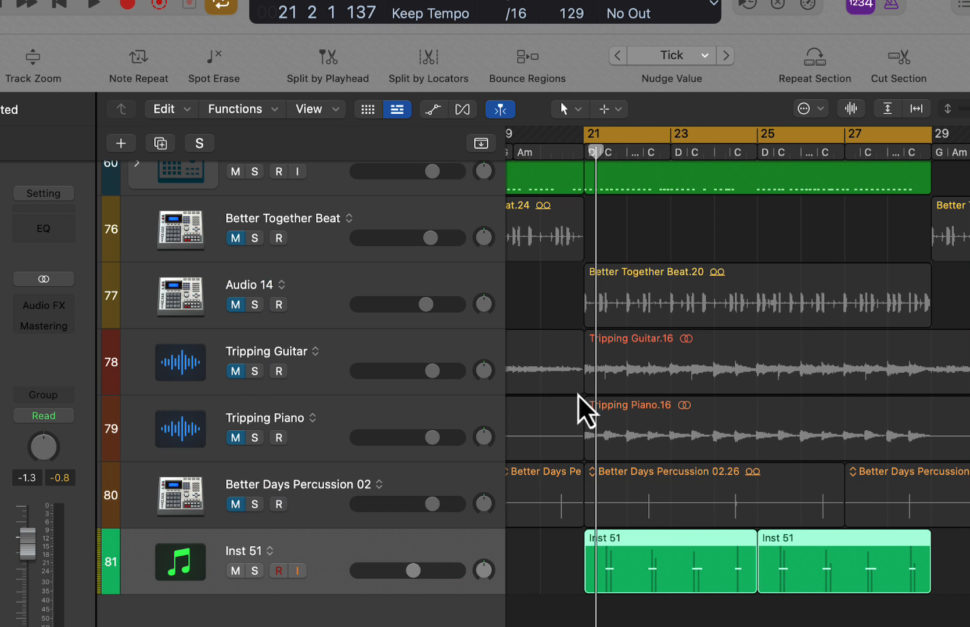
{"action": "scroll", "coordinate": [808, 505], "scroll_direction": "up", "scroll_amount": 20}
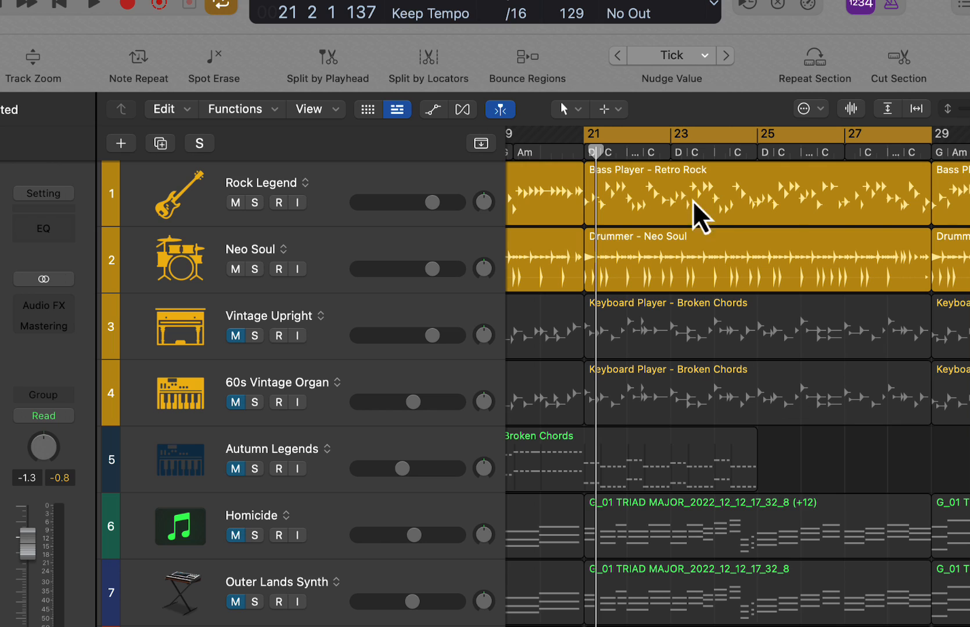
Unmute Vintage Upright, solo it together with Rock Legend and Neo Soul, and play the cycled bars 21 to 29
{"action": "left_click", "coordinate": [639, 142]}
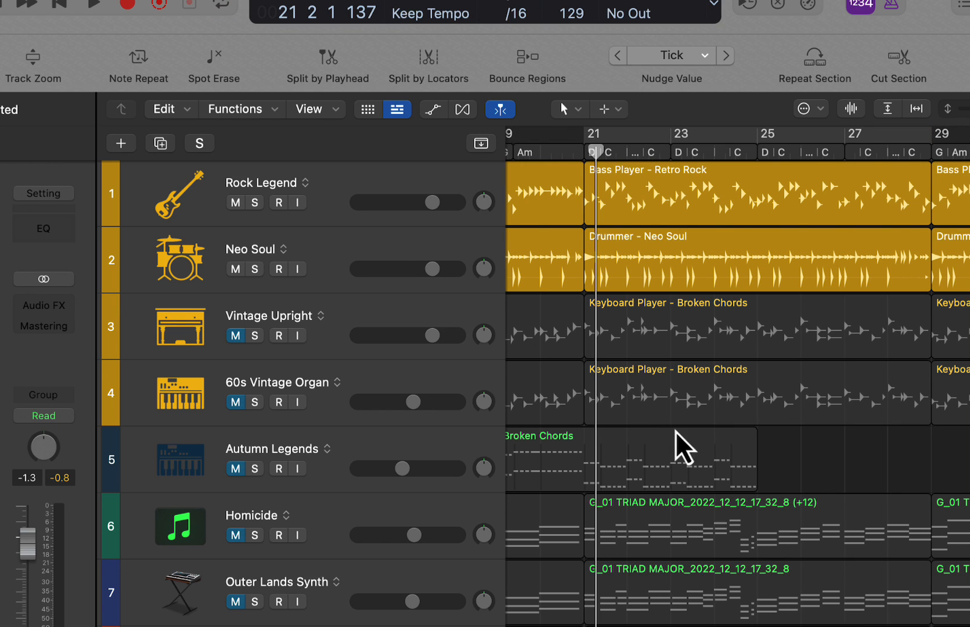
{"action": "left_click", "coordinate": [236, 336]}
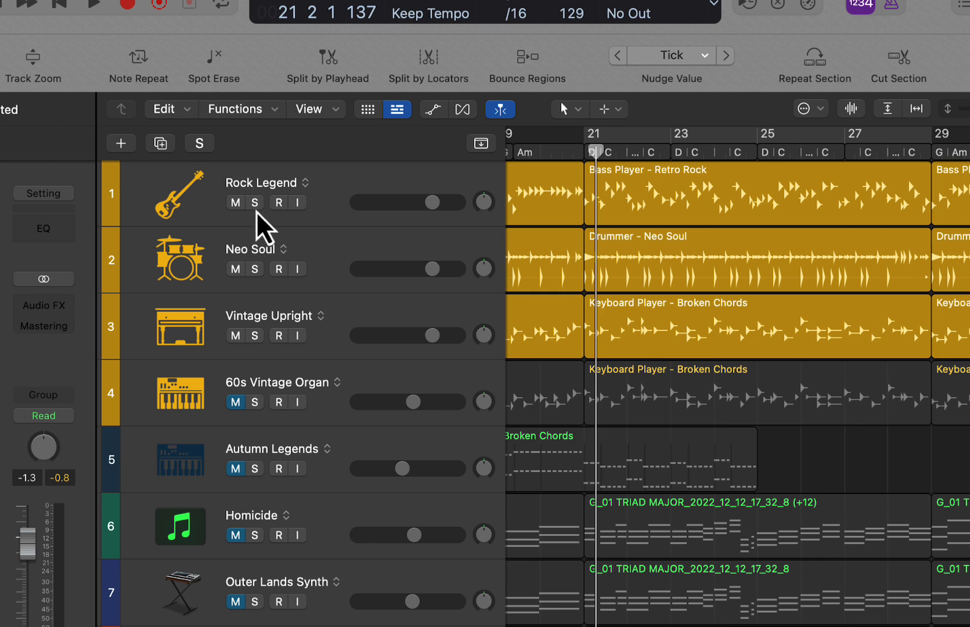
{"action": "left_click_drag", "start_coordinate": [256, 203], "coordinate": [258, 341]}
{"action": "key", "text": "space"}
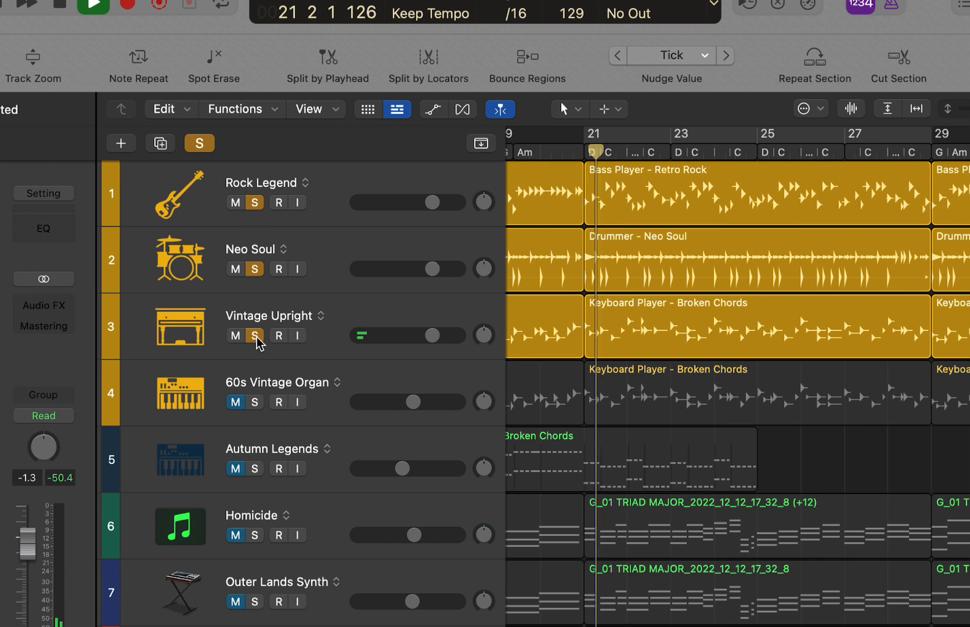
{"action": "left_click", "coordinate": [608, 146]}
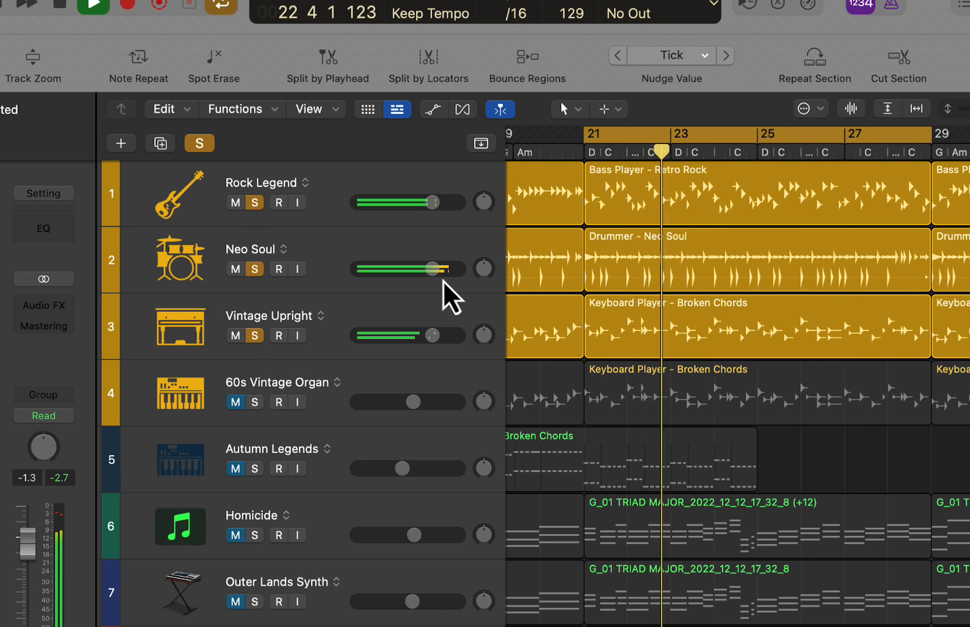
{"action": "key", "text": "space"}
Clear the solos on Rock Legend, Neo Soul and Vintage Upright, and mute the Vintage Upright track
{"action": "left_click", "coordinate": [254, 337]}
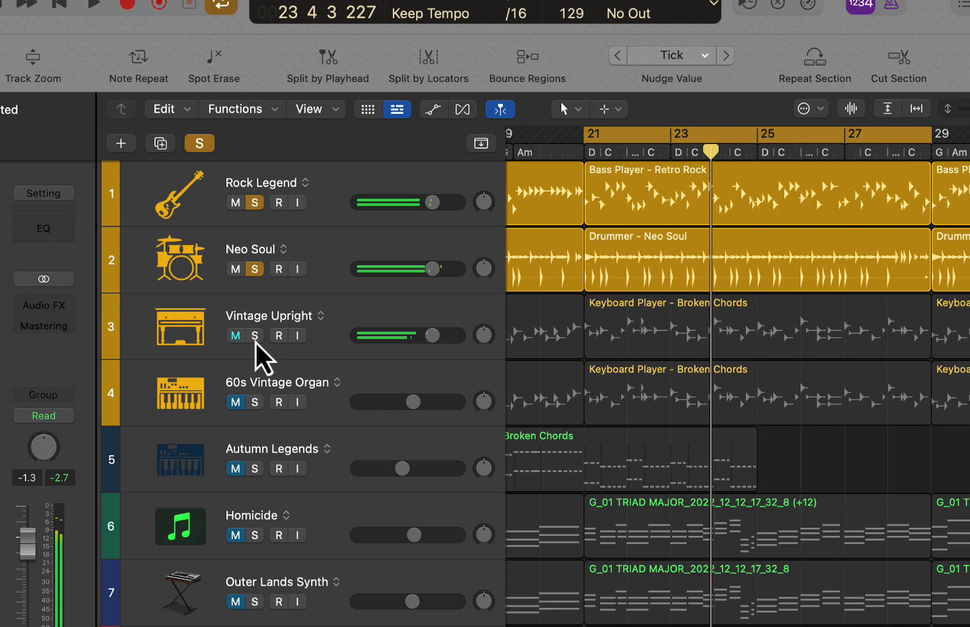
{"action": "left_click", "coordinate": [254, 203]}
{"action": "left_click", "coordinate": [255, 269]}
{"action": "left_click", "coordinate": [371, 308]}
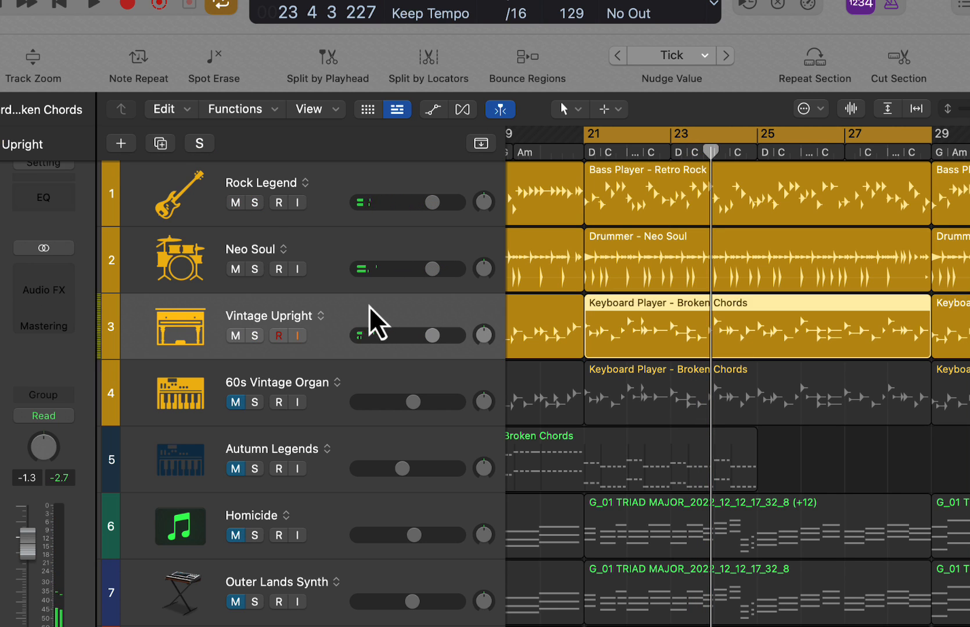
{"action": "left_click", "coordinate": [236, 335]}
Unmute and solo the 60s Vintage Organ track, play it from bar 21, and return it to muted without solo
{"action": "left_click", "coordinate": [237, 402]}
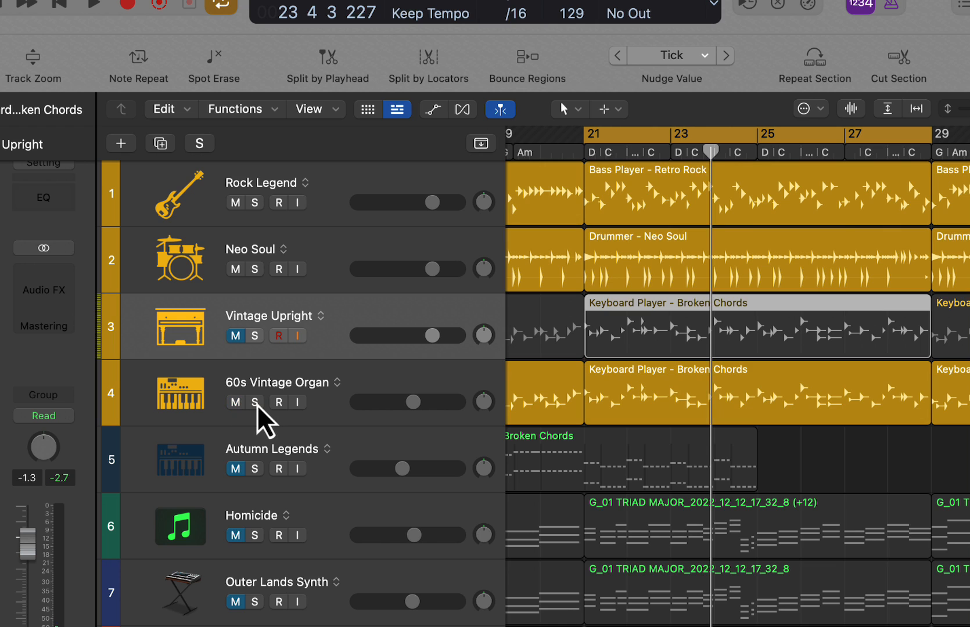
{"action": "left_click", "coordinate": [256, 403]}
{"action": "key", "text": "space"}
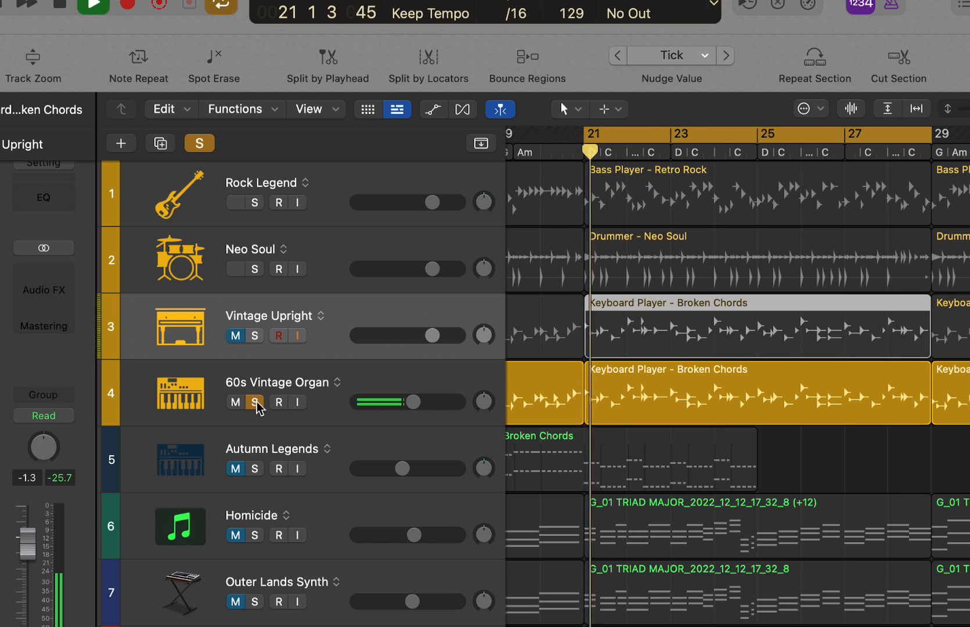
{"action": "left_click", "coordinate": [256, 402]}
{"action": "left_click", "coordinate": [237, 402]}
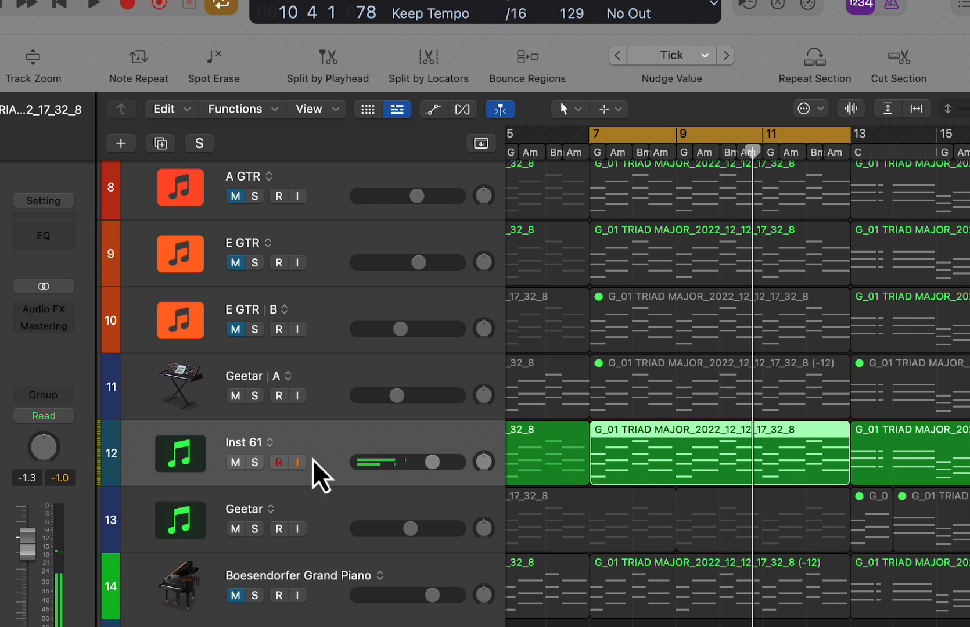
Solo the Inst 61 track and play its part in the cycled bars 7 to 13
{"action": "left_click", "coordinate": [255, 463]}
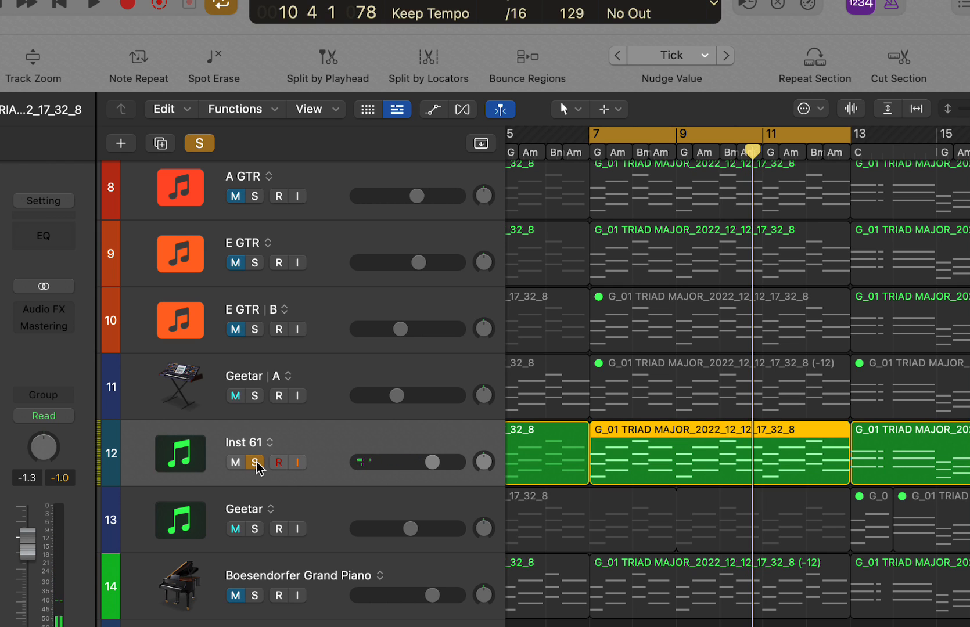
{"action": "left_click", "coordinate": [255, 463]}
{"action": "left_click", "coordinate": [255, 463]}
{"action": "key", "text": "space"}
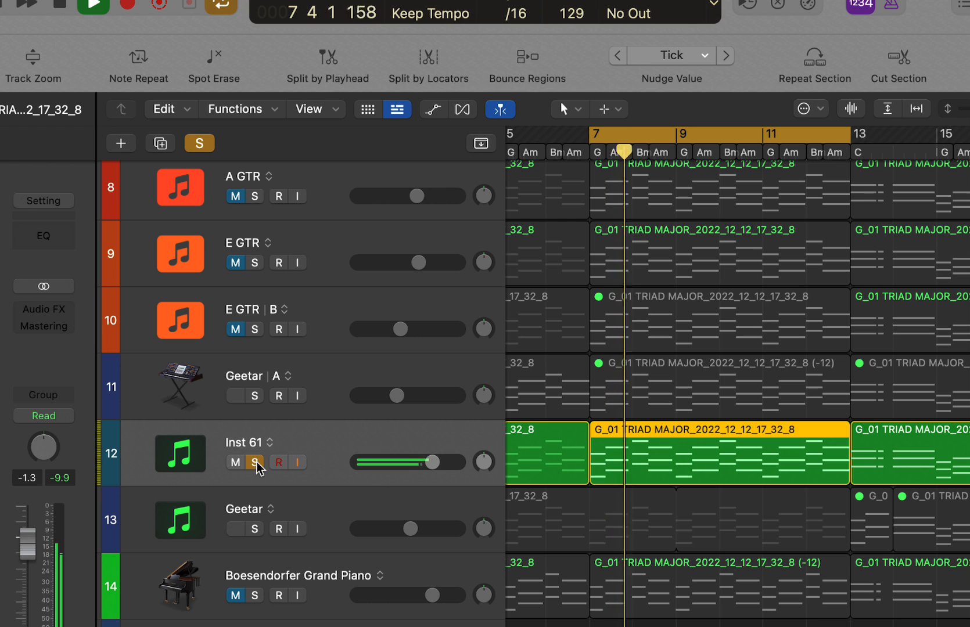
Take Inst 61 out of solo during playback, stop, and show its Virtual Pianist Vibe instrument before closing it
{"action": "left_click", "coordinate": [256, 463]}
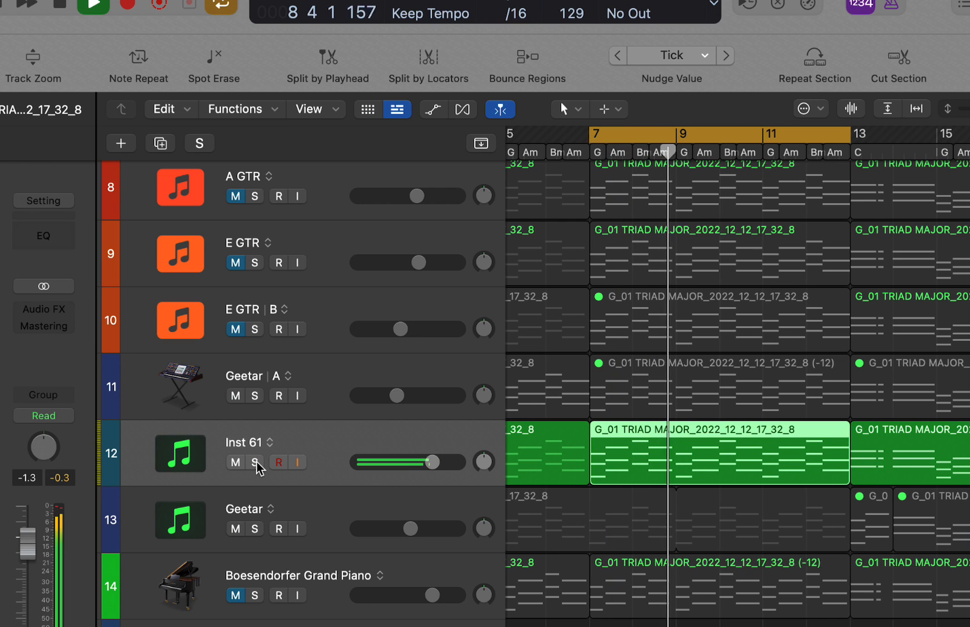
{"action": "key", "text": "space"}
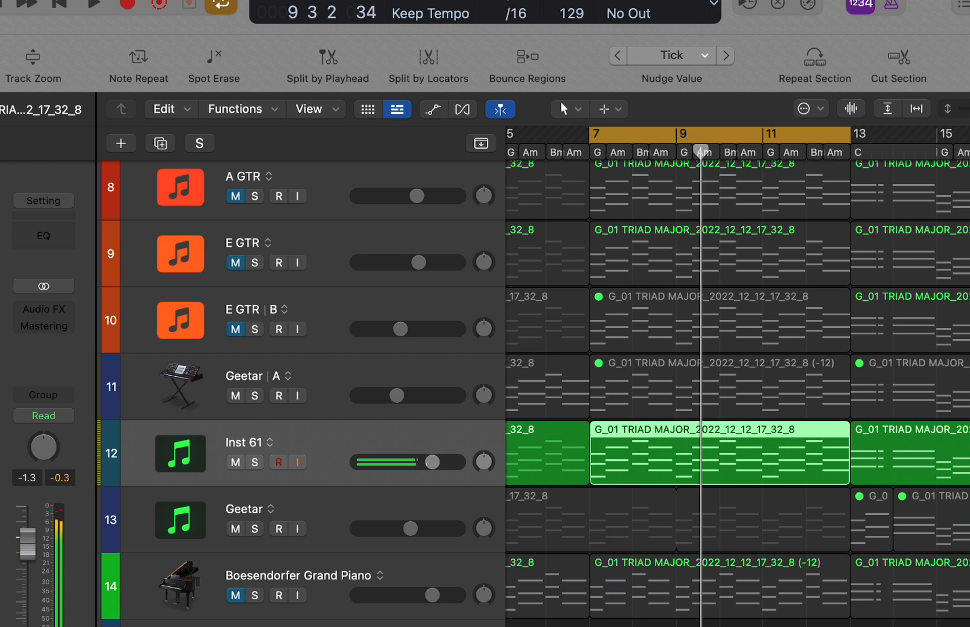
{"action": "key", "text": "v"}
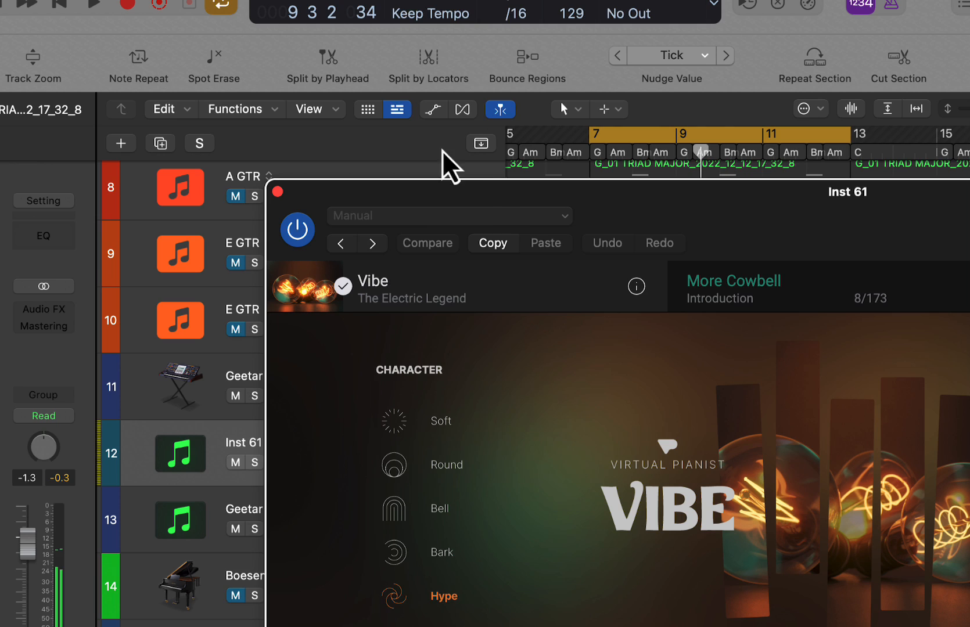
{"action": "left_click_drag", "start_coordinate": [499, 188], "coordinate": [159, 0]}
{"action": "key", "text": "v"}
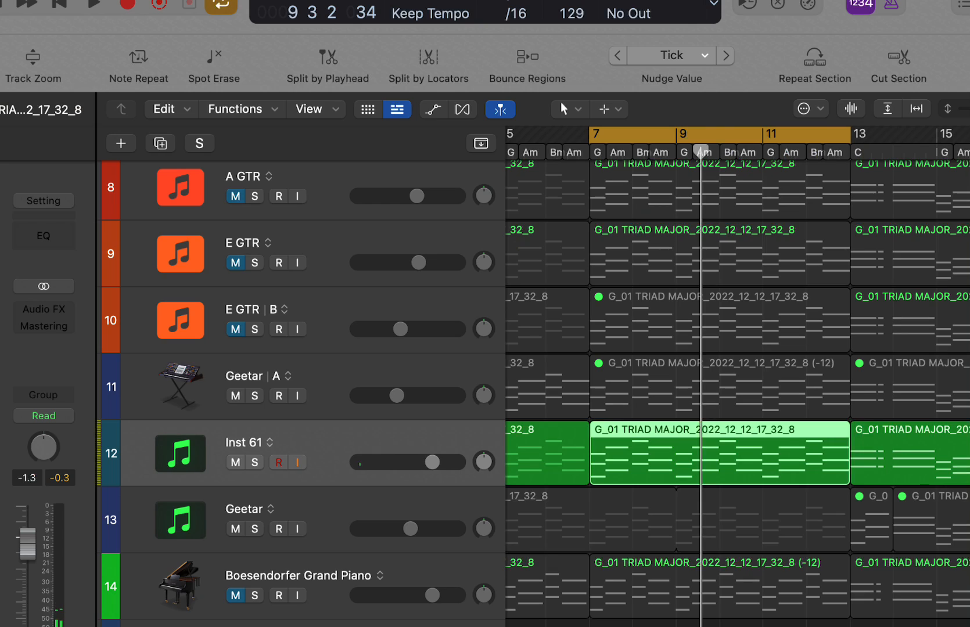
Briefly solo Inst 61, return it to the full mix, and play the cycled bars 7 to 13
{"action": "left_click", "coordinate": [259, 463]}
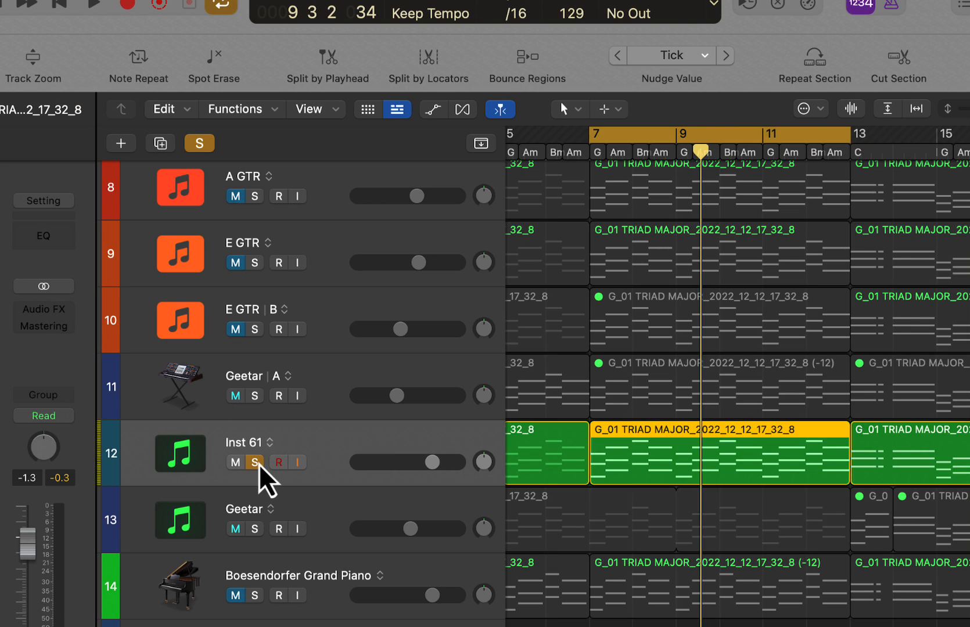
{"action": "left_click", "coordinate": [259, 463]}
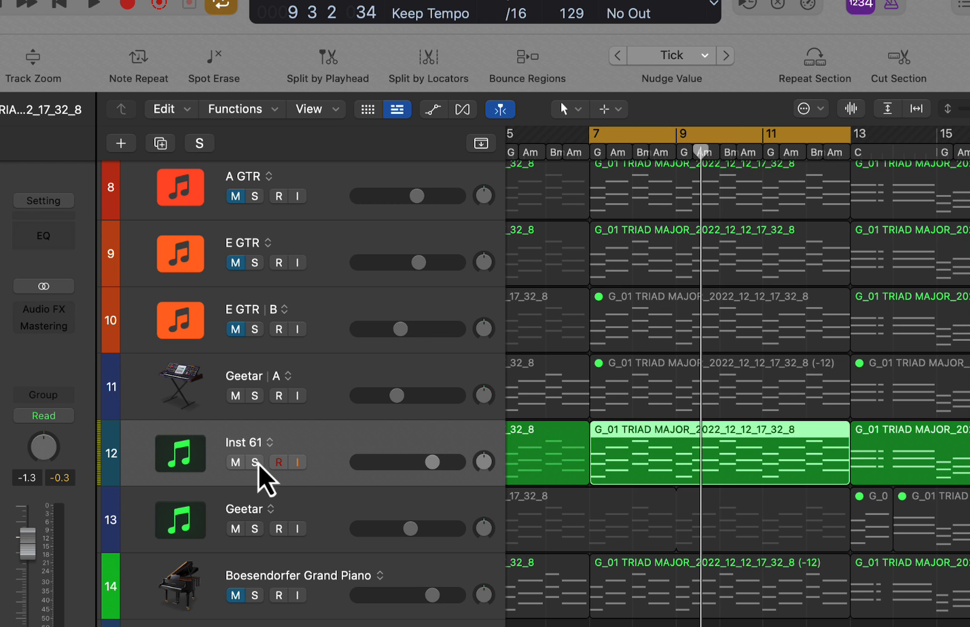
{"action": "key", "text": "space"}
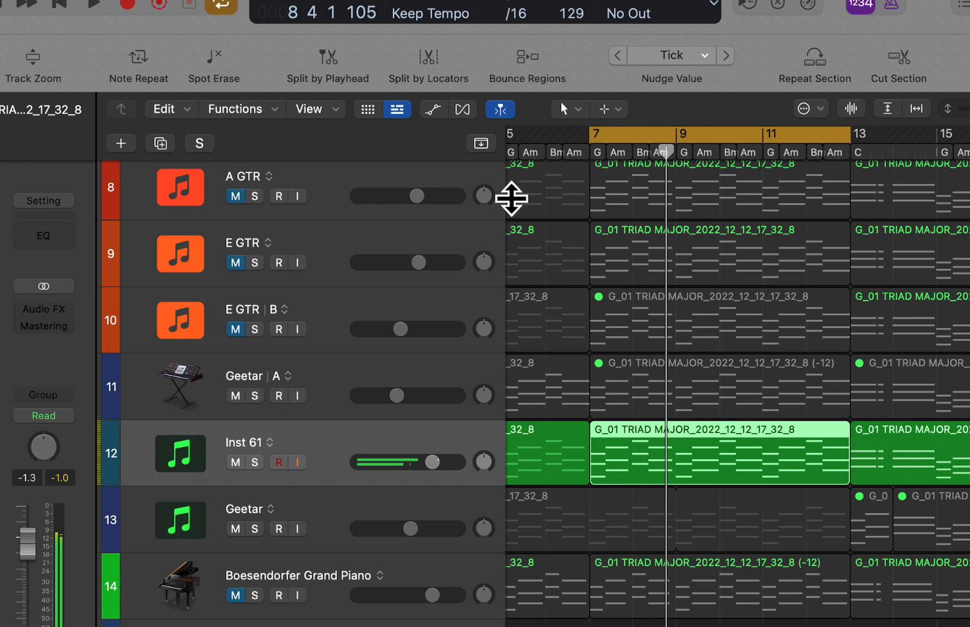
{"action": "left_click", "coordinate": [235, 465]}
{"action": "left_click", "coordinate": [236, 465]}
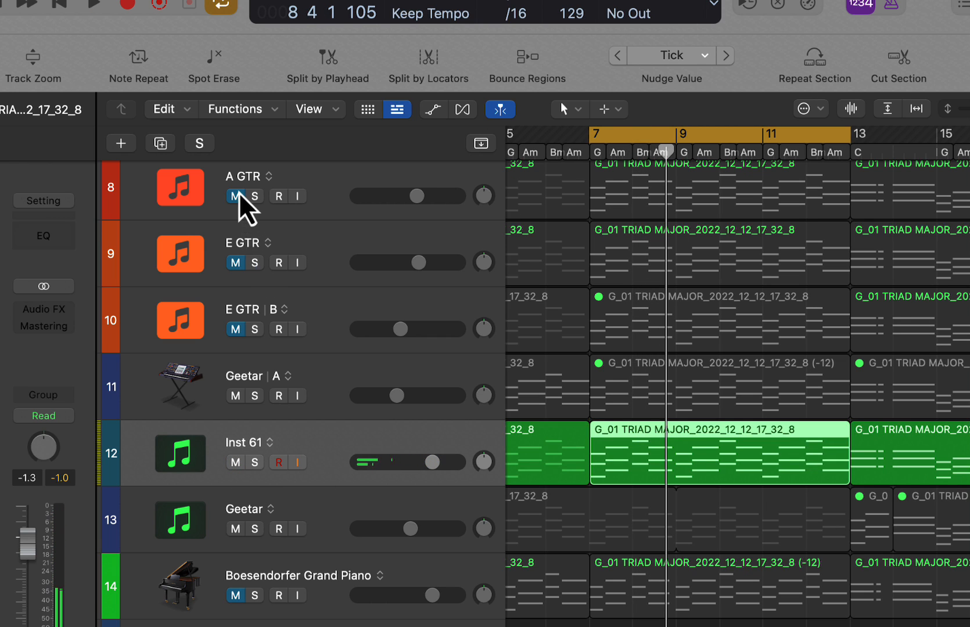
Unmute the A GTR and E GTR tracks, play the cycled section, and mute Inst 61 before stopping
{"action": "left_click_drag", "start_coordinate": [237, 194], "coordinate": [233, 266]}
{"action": "key", "text": "space"}
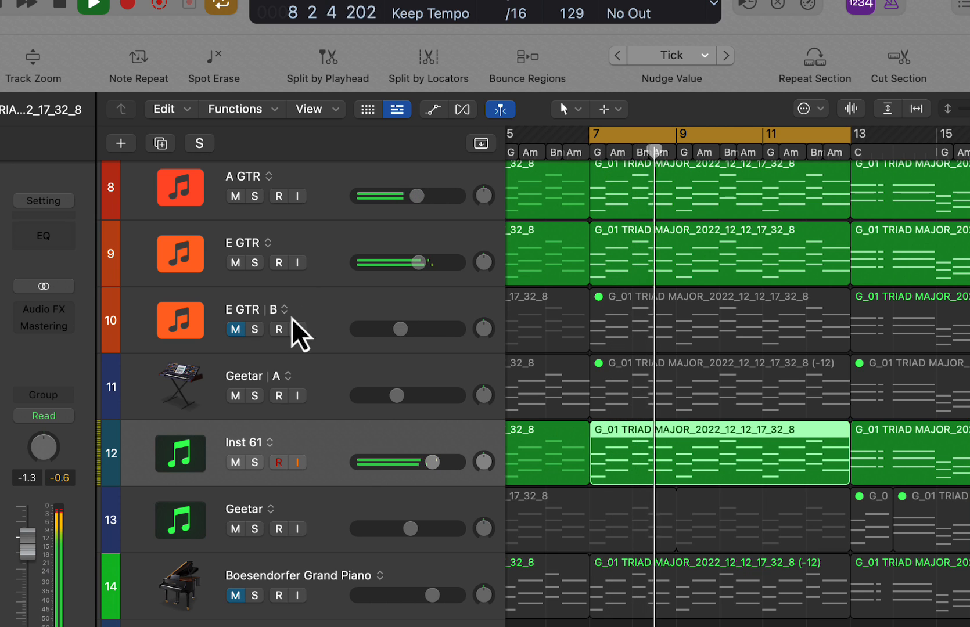
{"action": "left_click", "coordinate": [236, 462]}
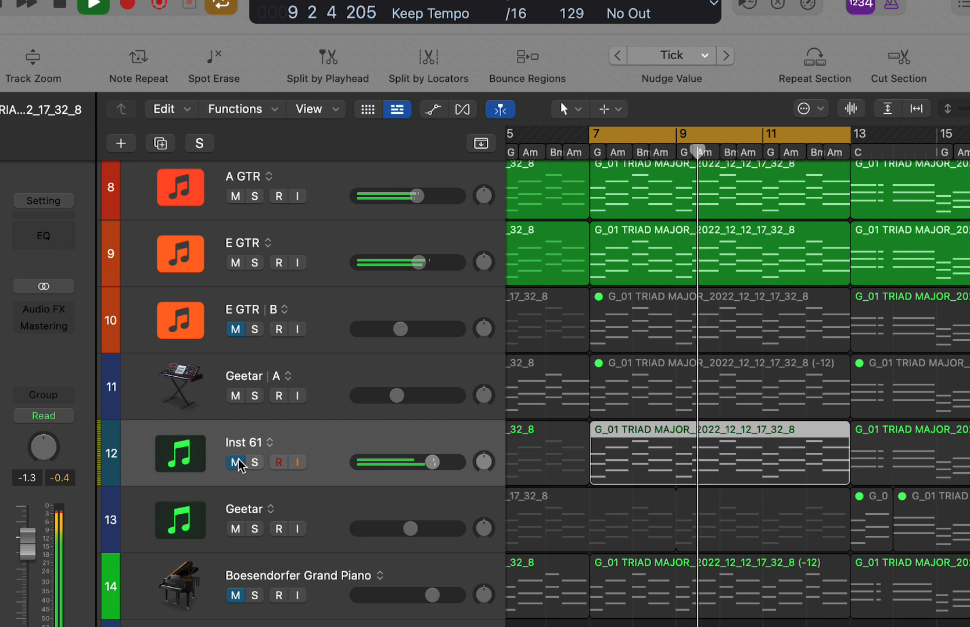
{"action": "scroll", "coordinate": [493, 440], "scroll_direction": "up", "scroll_amount": 3}
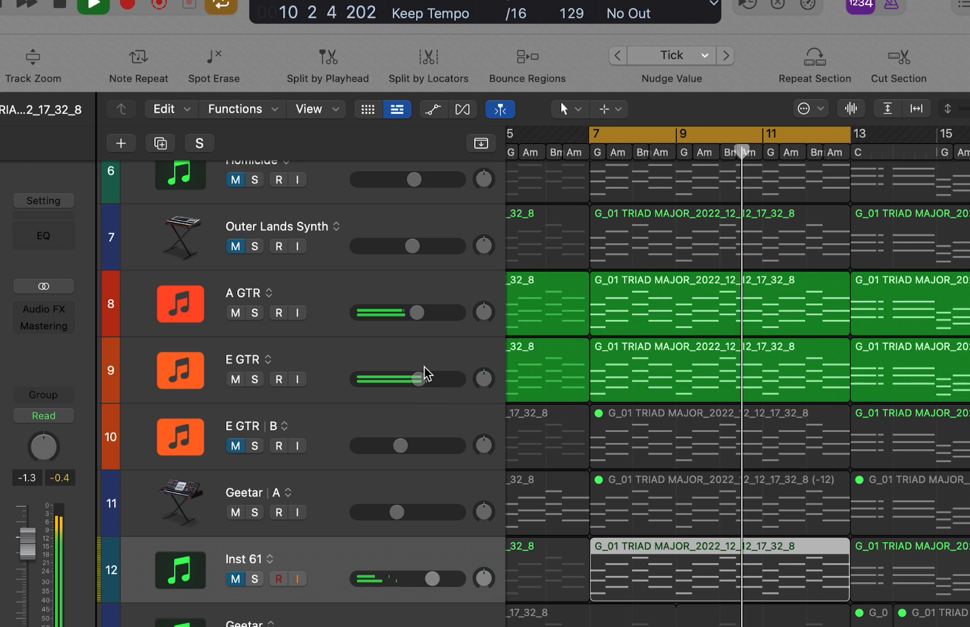
{"action": "key", "text": "space"}
Solo A GTR, E GTR, Rock Legend and Neo Soul, play them together, and turn off the cycle
{"action": "left_click_drag", "start_coordinate": [254, 314], "coordinate": [257, 377]}
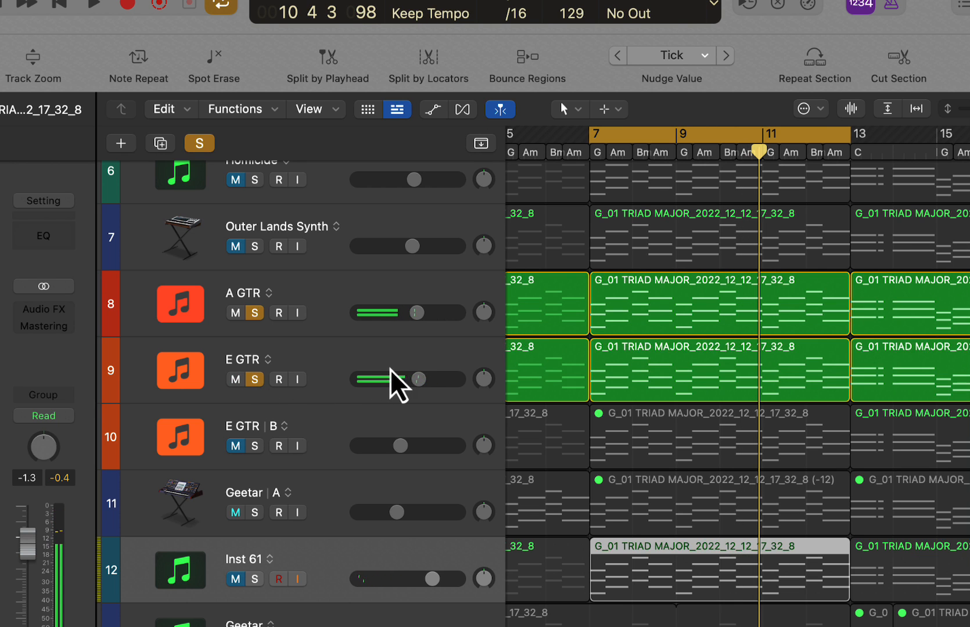
{"action": "scroll", "coordinate": [391, 369], "scroll_direction": "up", "scroll_amount": 5}
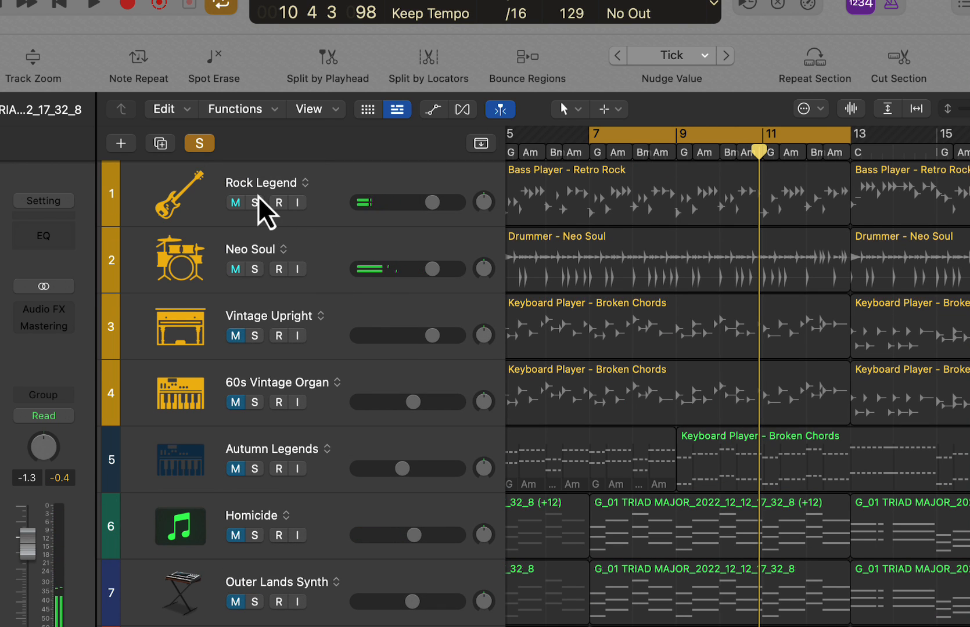
{"action": "left_click_drag", "start_coordinate": [258, 195], "coordinate": [273, 210]}
{"action": "left_click", "coordinate": [254, 202]}
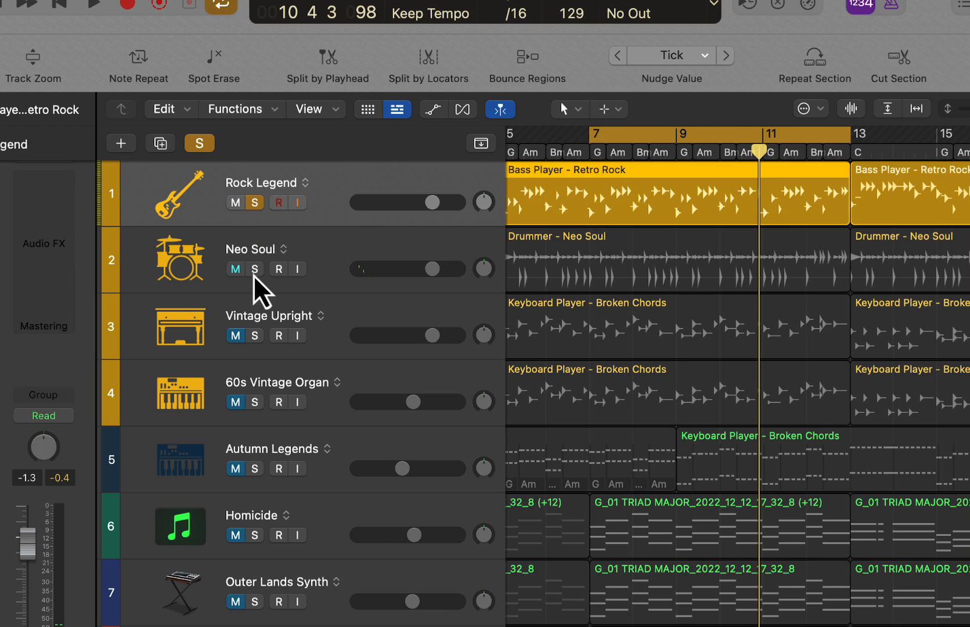
{"action": "left_click", "coordinate": [255, 269]}
{"action": "key", "text": "space"}
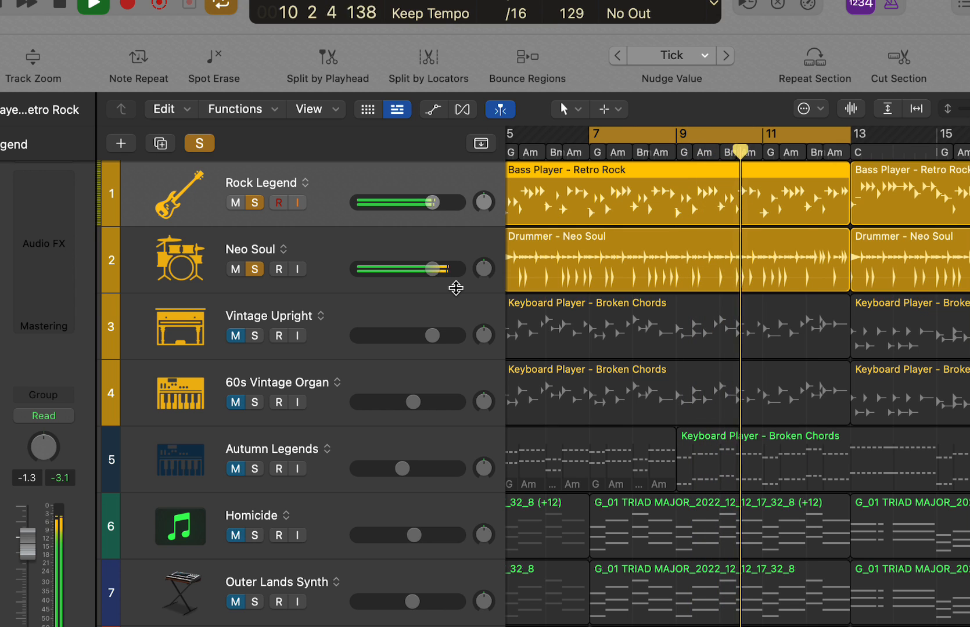
{"action": "left_click", "coordinate": [701, 140]}
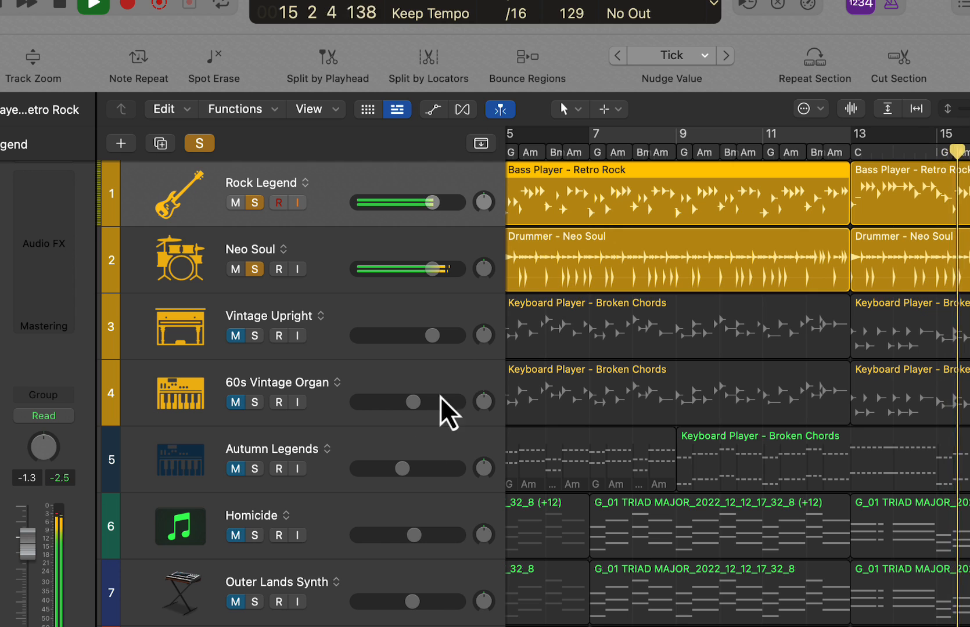
Compare the playing mix with and without Outer Lands Synth by toggling its solo, leaving the track unmuted and unsoloed
{"action": "left_click", "coordinate": [248, 603]}
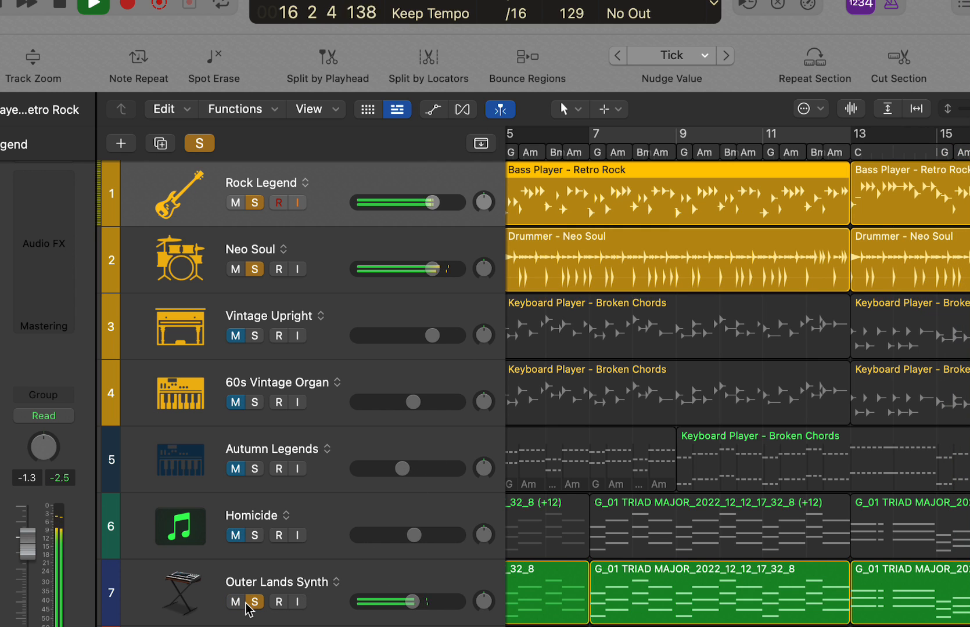
{"action": "left_click", "coordinate": [247, 603]}
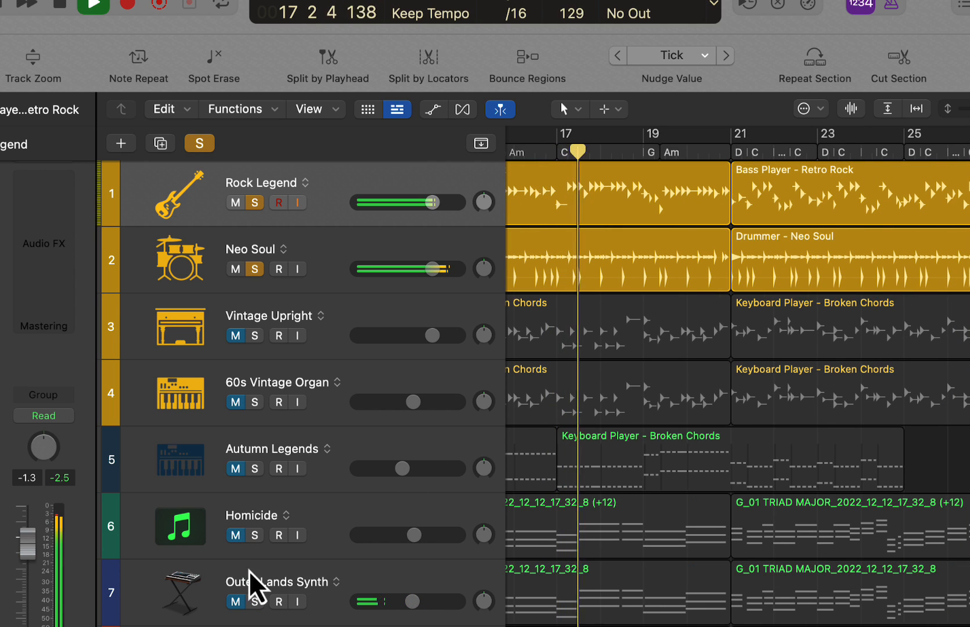
{"action": "left_click", "coordinate": [255, 602]}
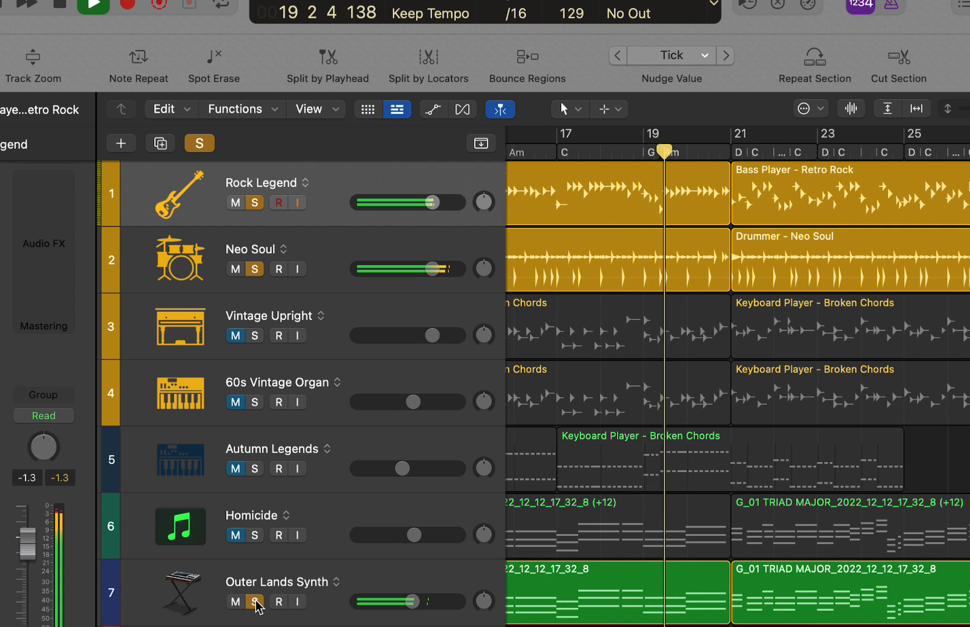
{"action": "left_click", "coordinate": [255, 603]}
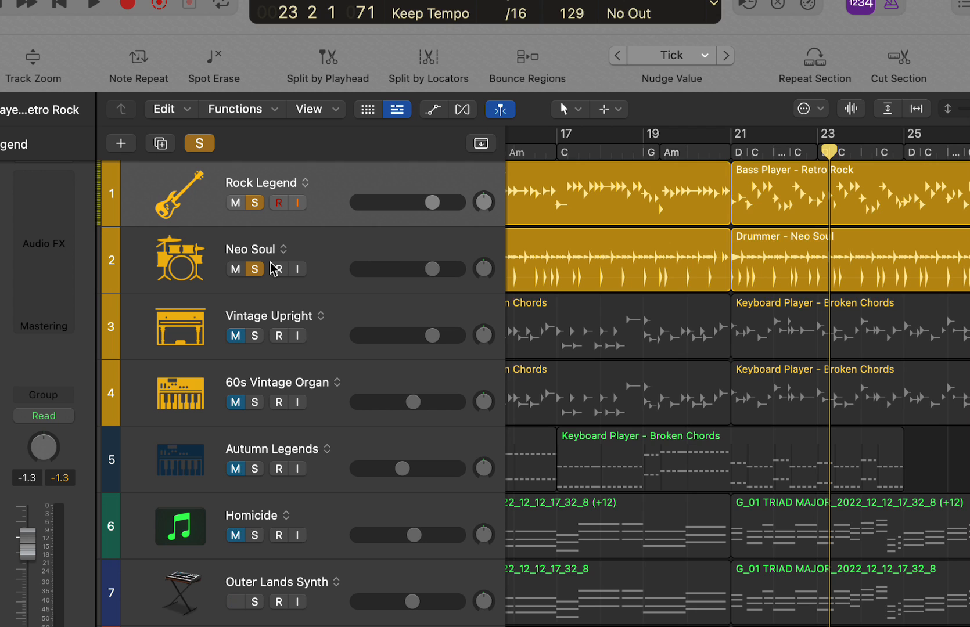
Set the cycle range to bars 13 to 21 and clear all solos, including Rock Legend, Neo Soul and both guitars
{"action": "left_click", "coordinate": [256, 203]}
{"action": "left_click", "coordinate": [257, 268]}
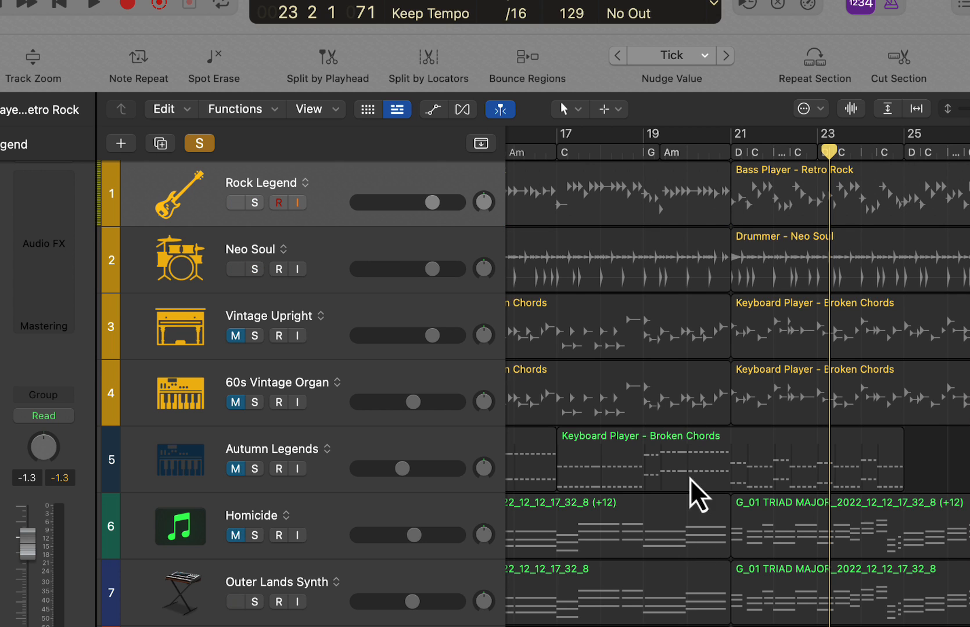
{"action": "scroll", "coordinate": [738, 378], "scroll_direction": "left", "scroll_amount": 5}
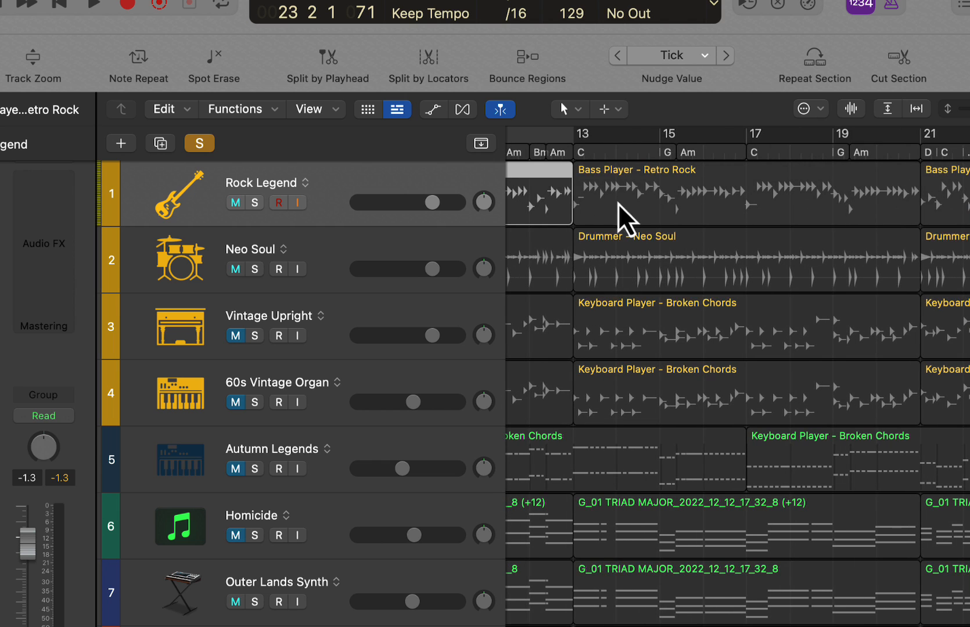
{"action": "left_click_drag", "start_coordinate": [578, 135], "coordinate": [912, 187]}
{"action": "scroll", "coordinate": [714, 453], "scroll_direction": "down", "scroll_amount": 5}
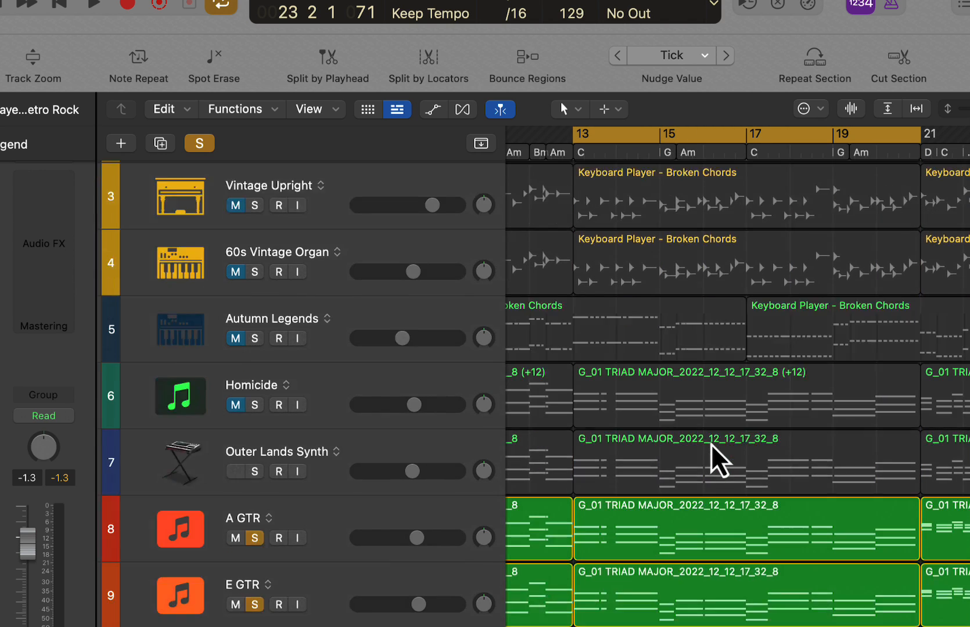
{"action": "left_click", "coordinate": [200, 141]}
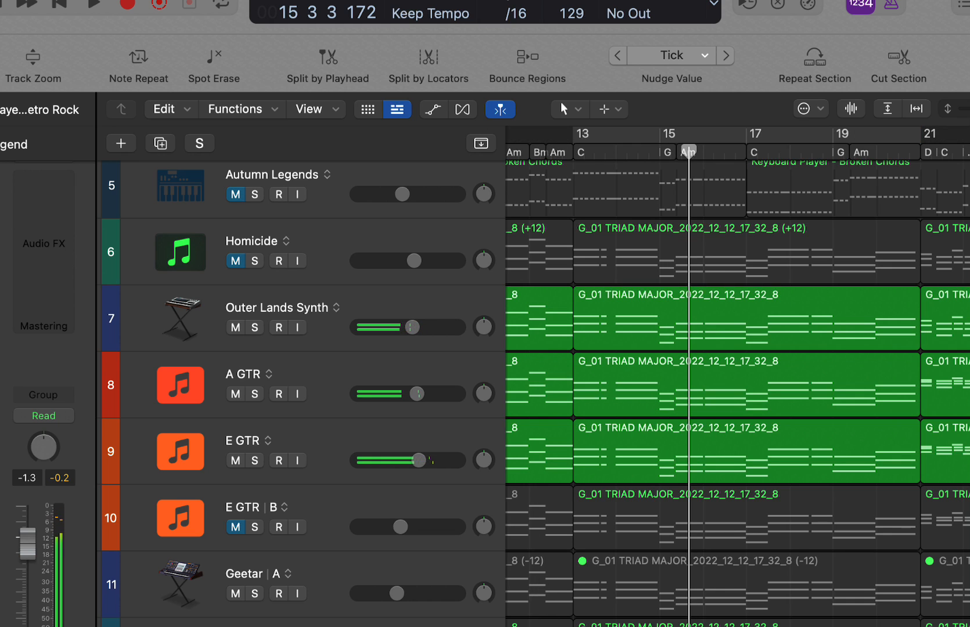
Place the playhead at bar 61, where the active Geetar A region begins
{"action": "scroll", "coordinate": [738, 377], "scroll_direction": "right", "scroll_amount": 20}
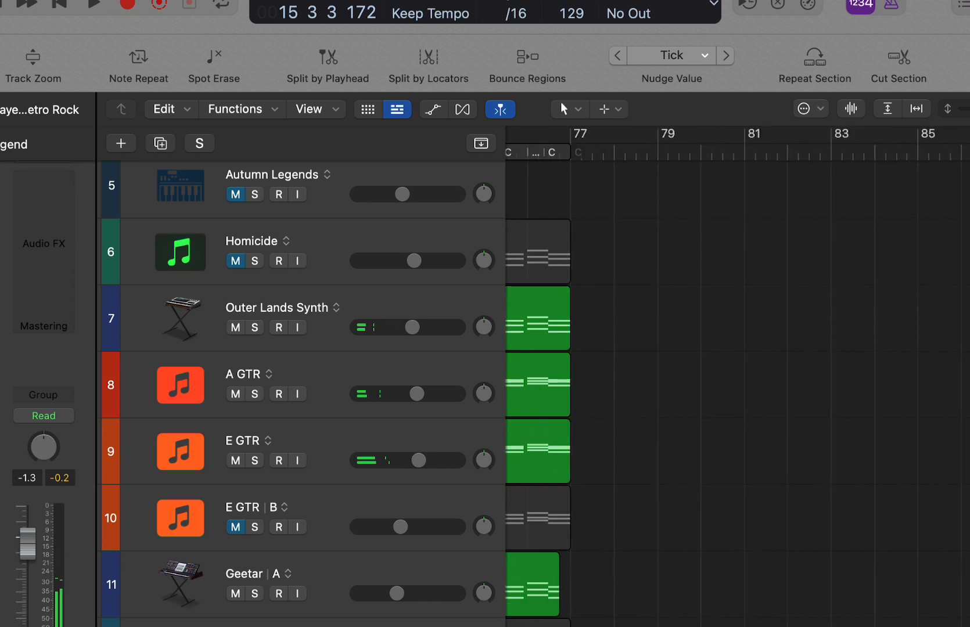
{"action": "scroll", "coordinate": [737, 378], "scroll_direction": "left", "scroll_amount": 6}
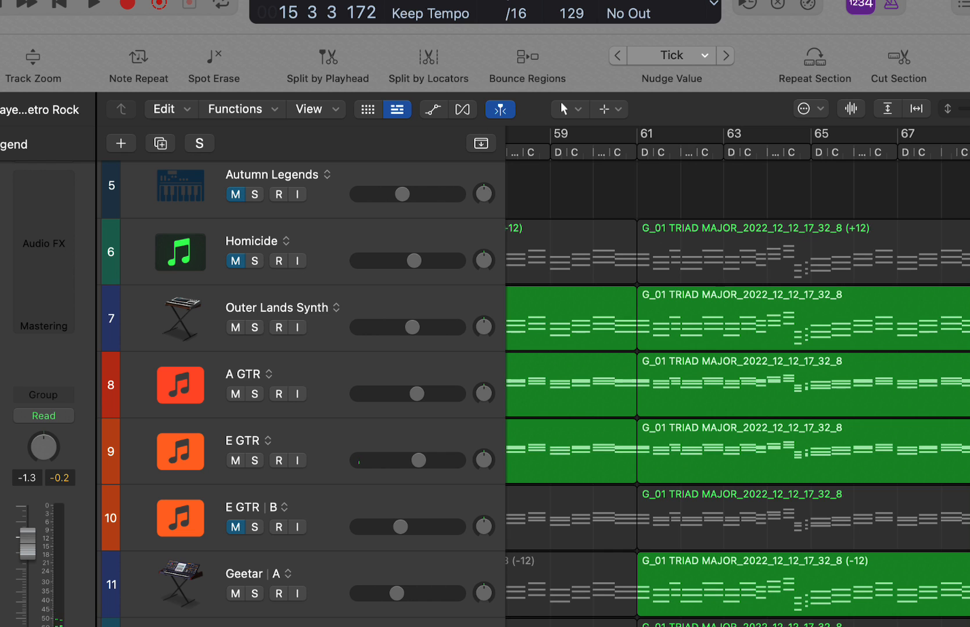
{"action": "left_click", "coordinate": [637, 151]}
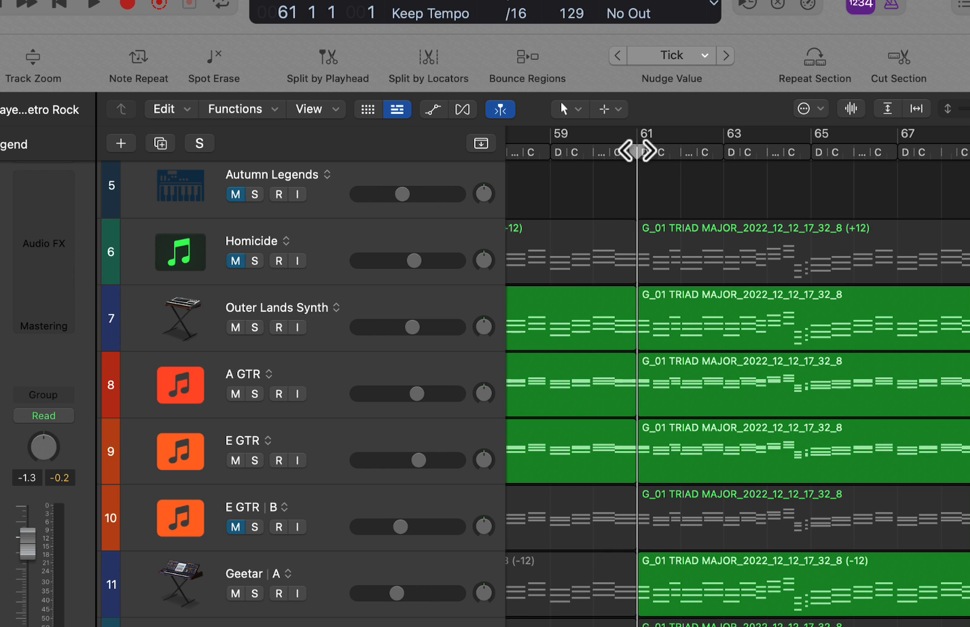